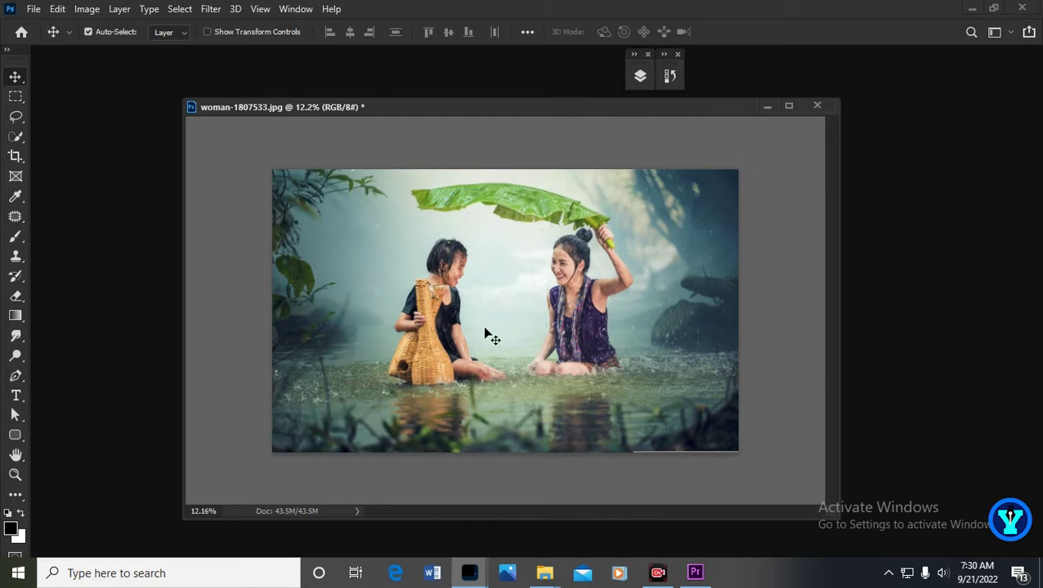
Trial a crop extending above and below the photo, then cancel it.
click(16, 156)
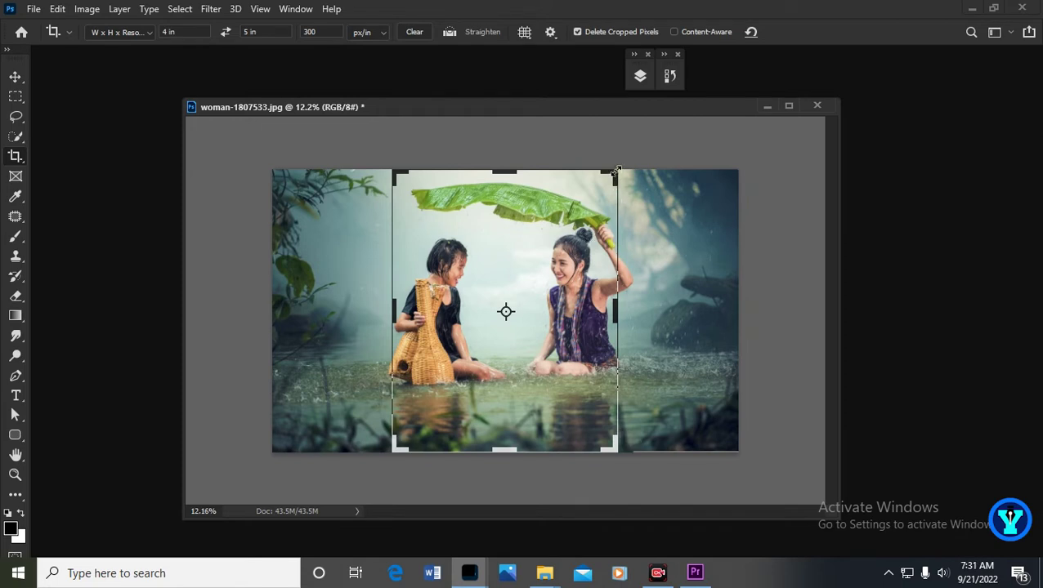
drag(618, 170, 627, 159)
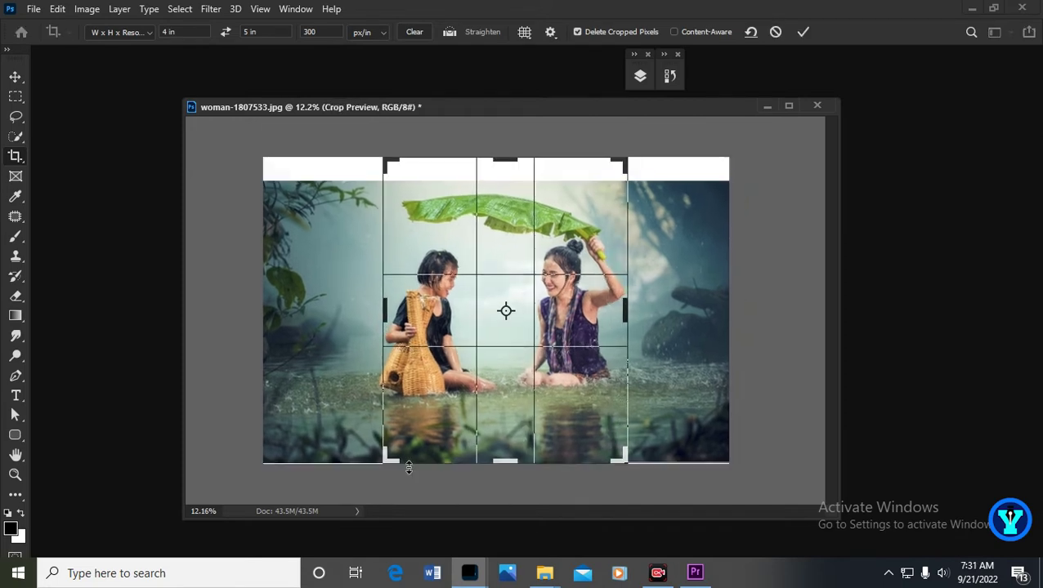
drag(387, 463, 411, 441)
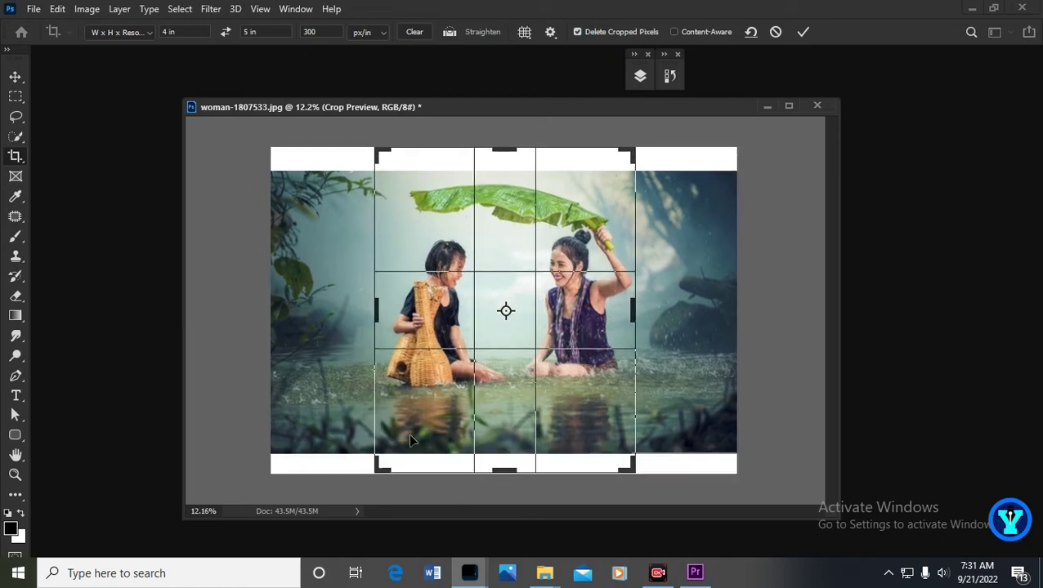
drag(566, 302, 564, 299)
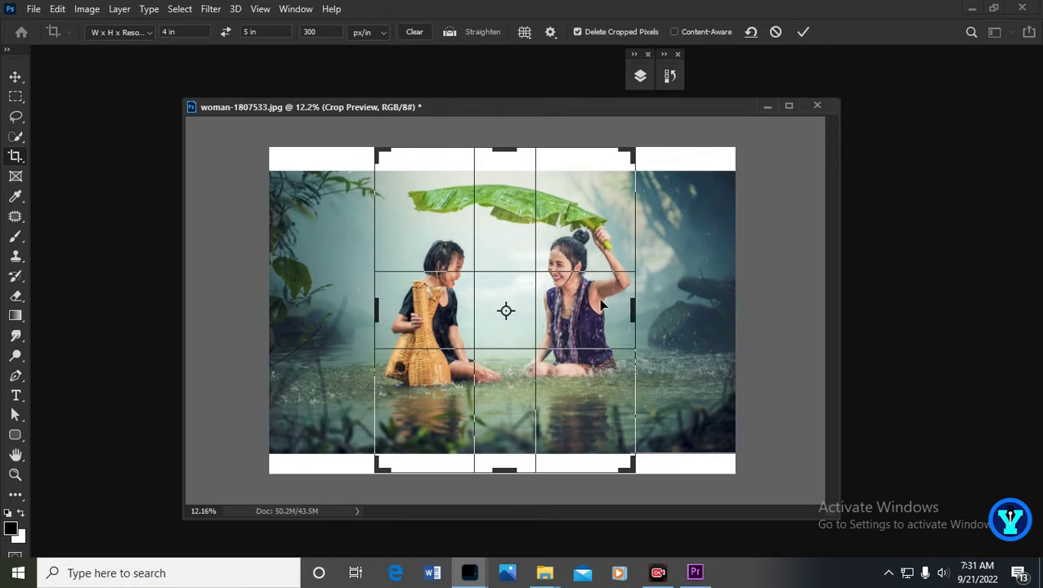
drag(601, 304, 600, 304)
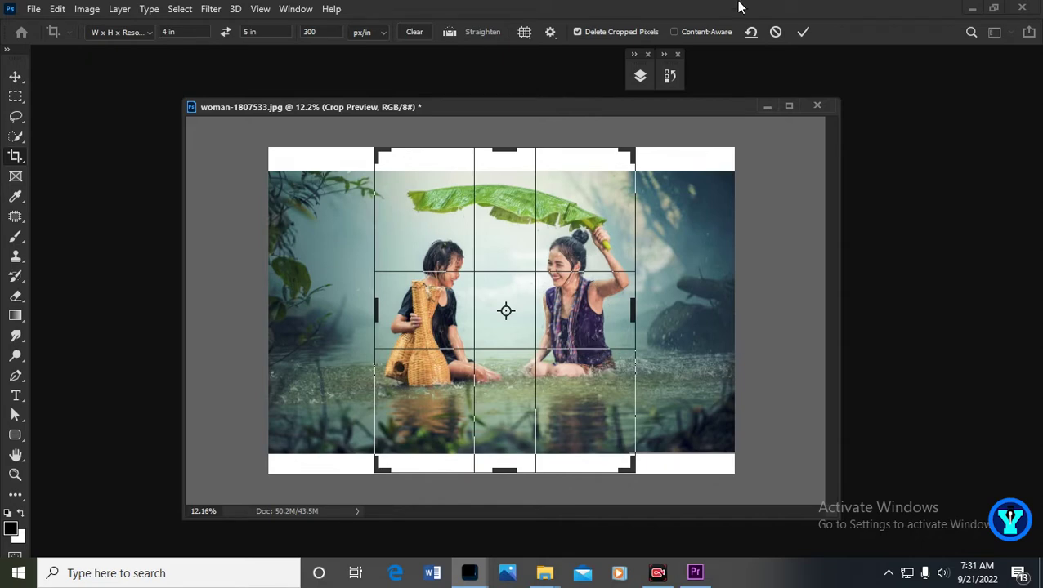
click(776, 33)
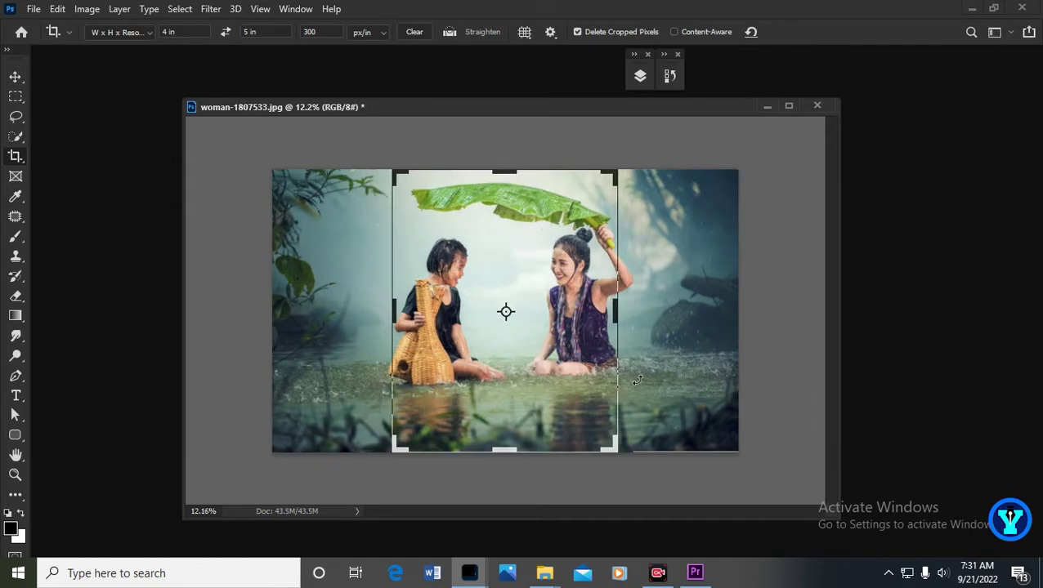
click(16, 78)
Duplicate the Background layer as Layer 1 with Ctrl+J.
click(640, 82)
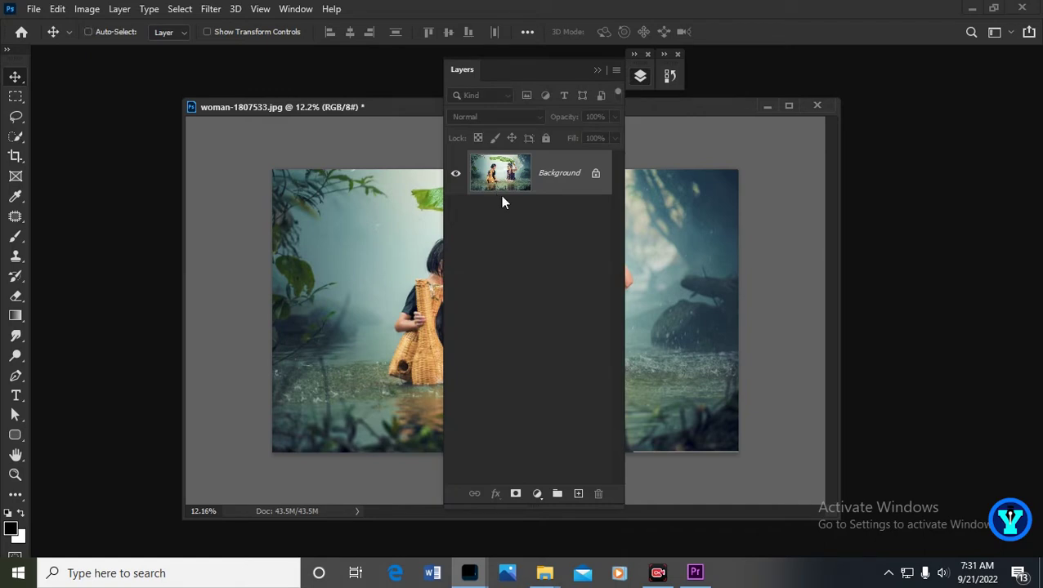
key(ctrl+j)
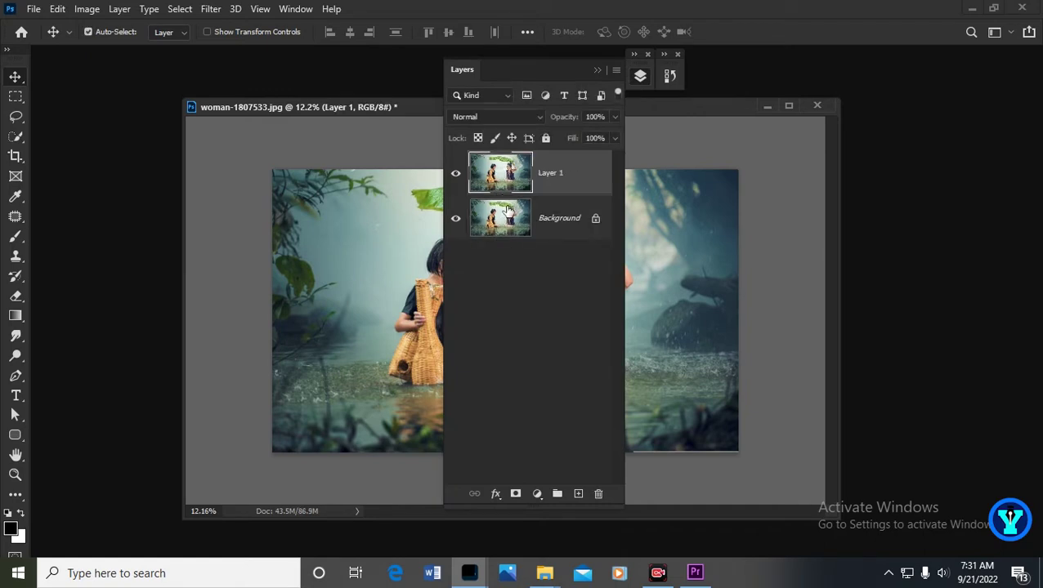
click(598, 72)
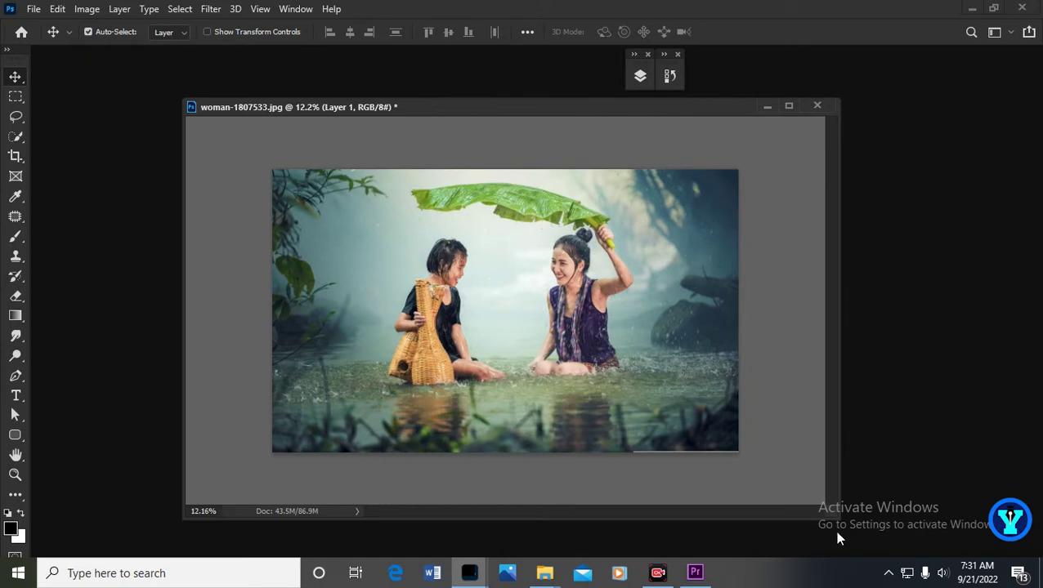
Try a portrait crop around the two girls, then undo it to restore the full photo.
click(16, 156)
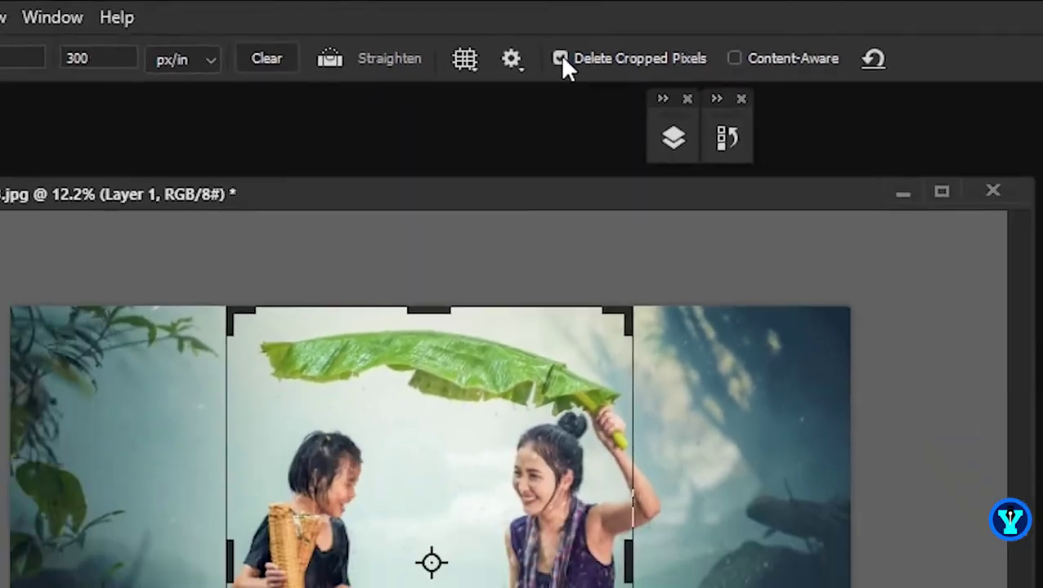
click(544, 81)
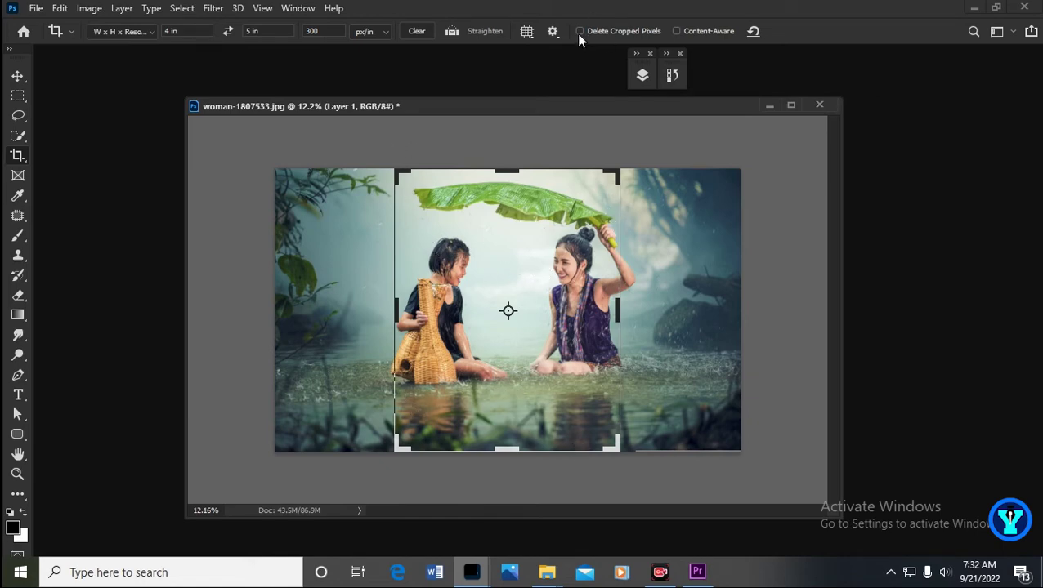
double_click(540, 286)
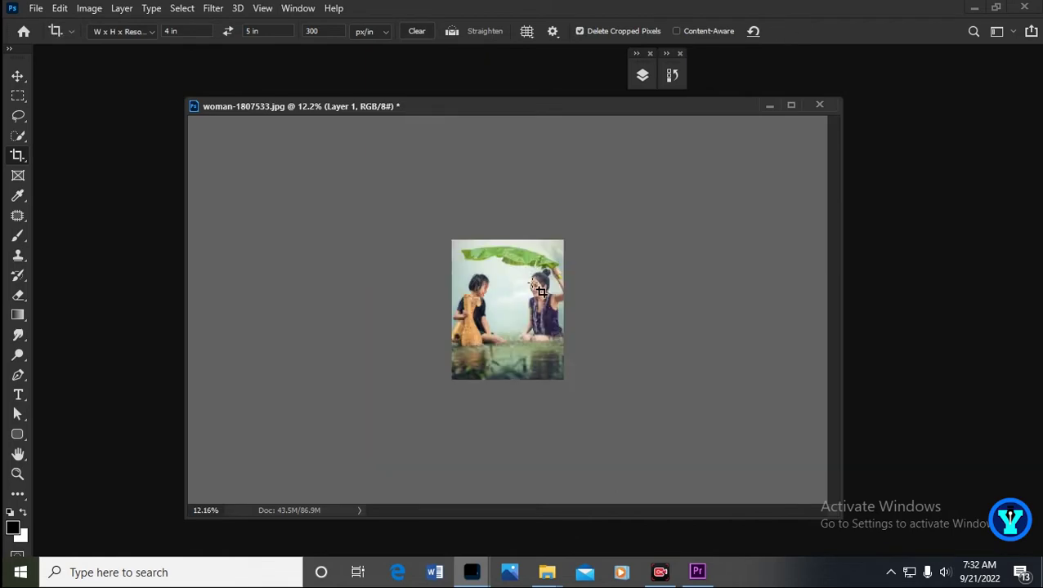
key(ctrl+0)
click(17, 76)
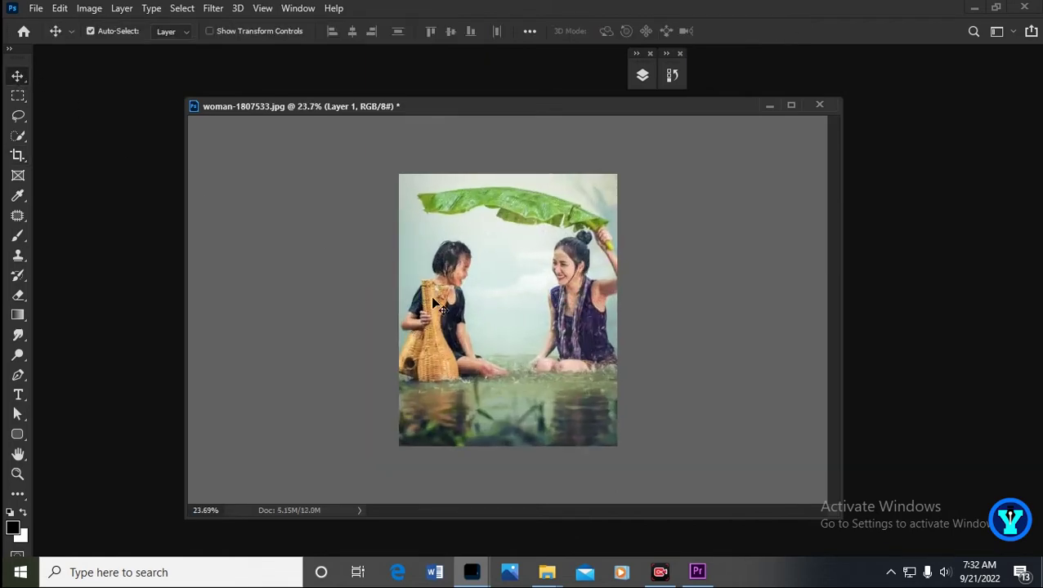
mouse_move(430, 296)
mouse_down()
mouse_move(541, 330)
mouse_move(511, 334)
mouse_up()
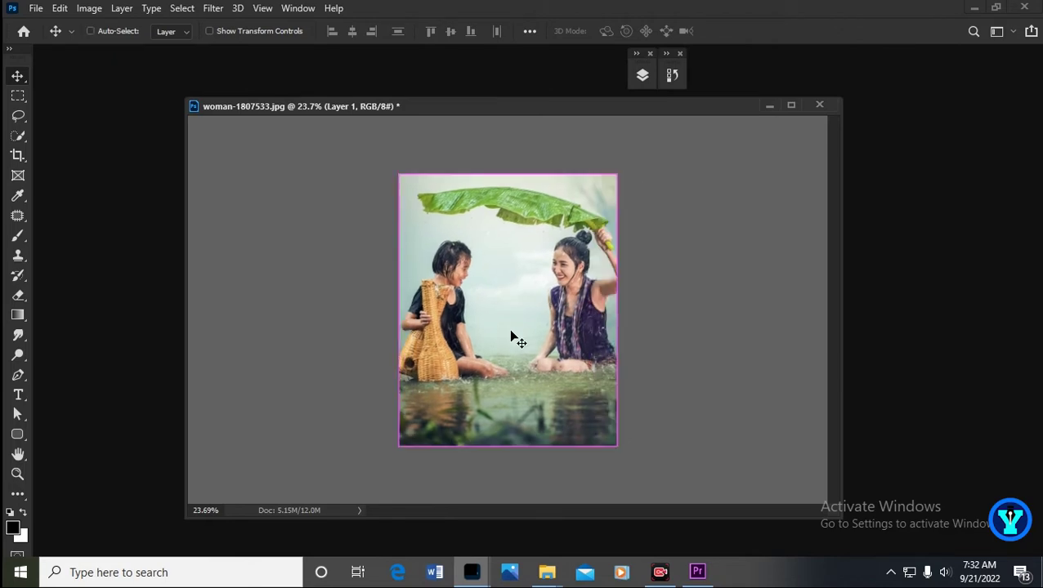
key(ctrl+z)
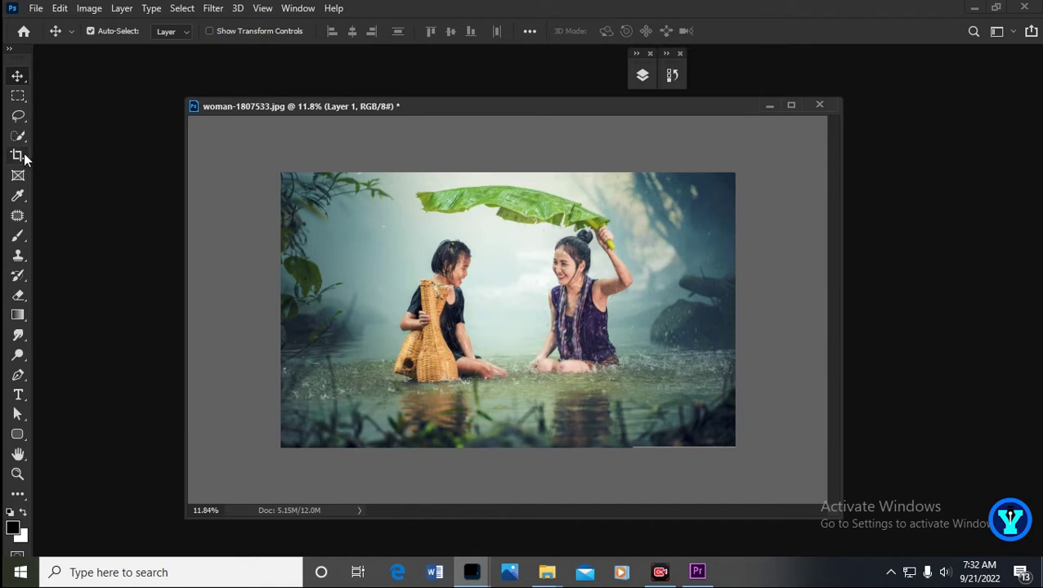
Crop to a portrait frame extending past the photo's top and bottom, then reposition the photo layer.
click(23, 155)
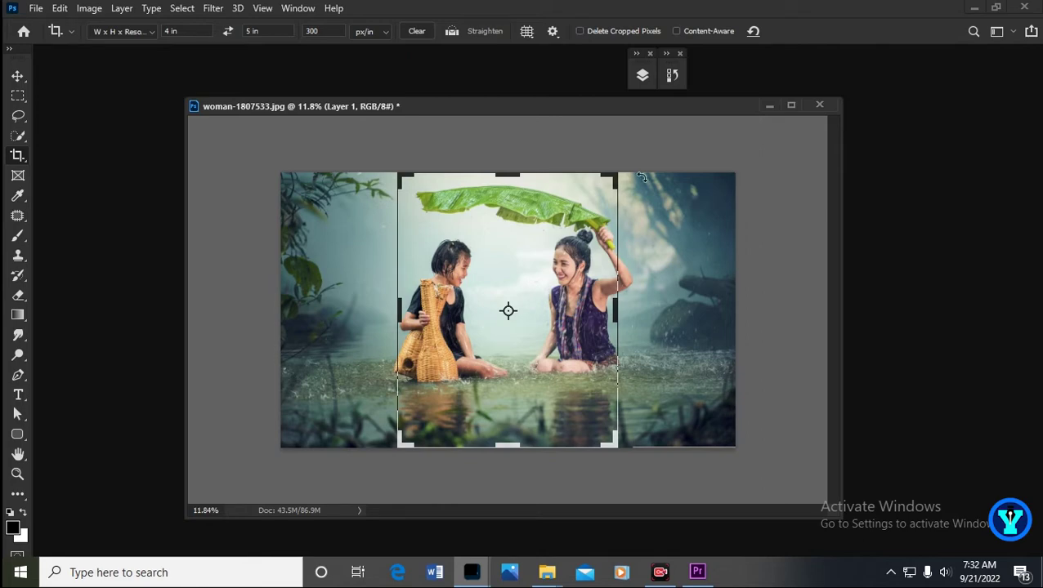
drag(618, 168, 635, 160)
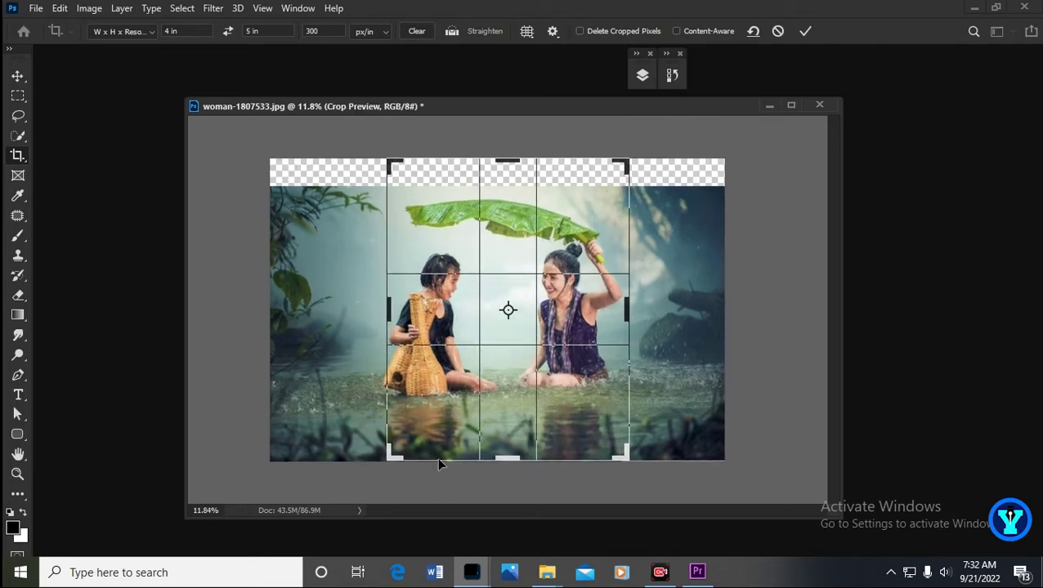
drag(390, 458, 373, 478)
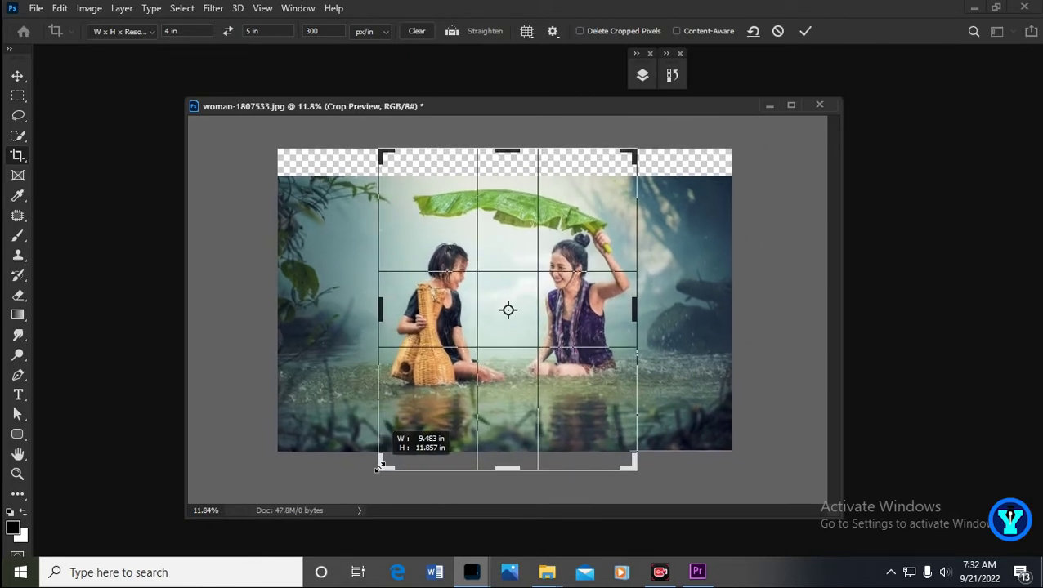
drag(635, 473, 648, 482)
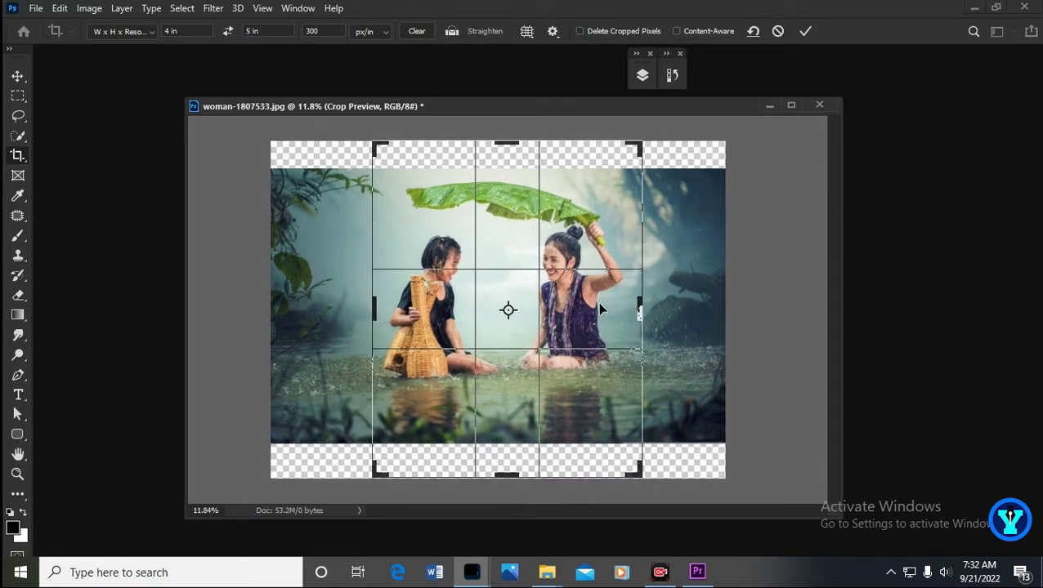
key(Return)
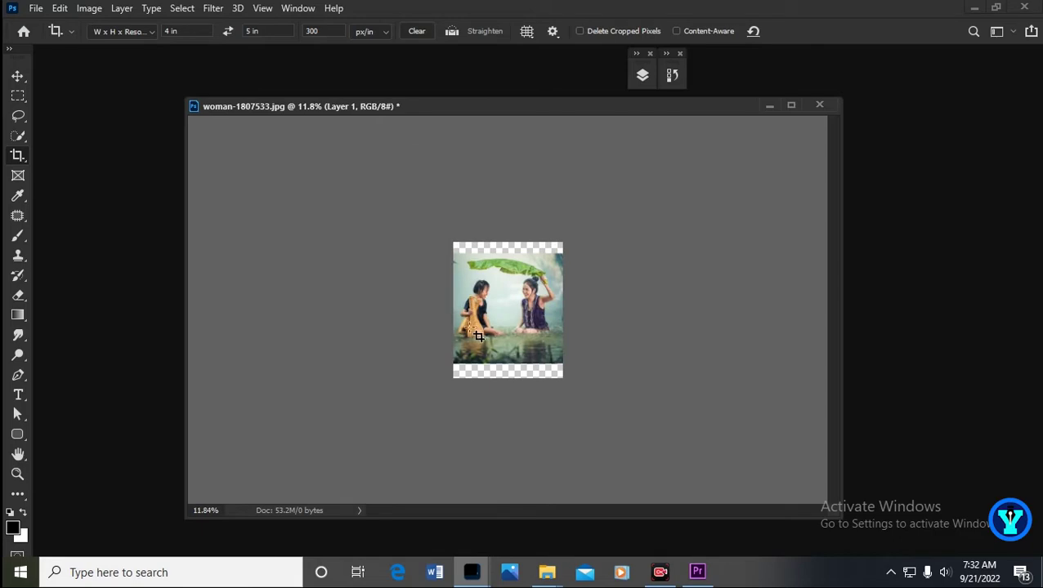
scroll(482, 331, up, 3)
click(18, 77)
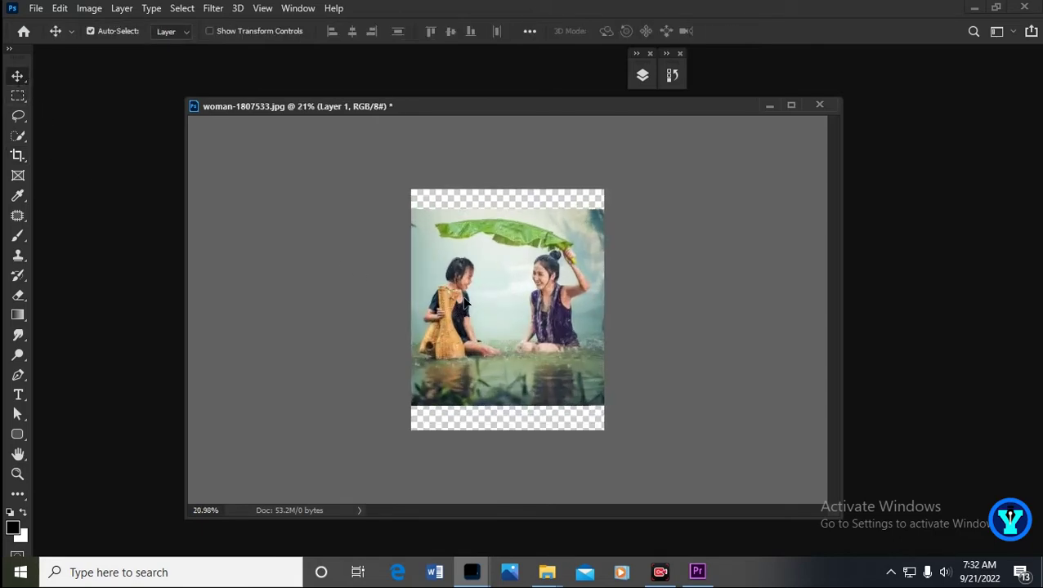
drag(465, 303, 457, 312)
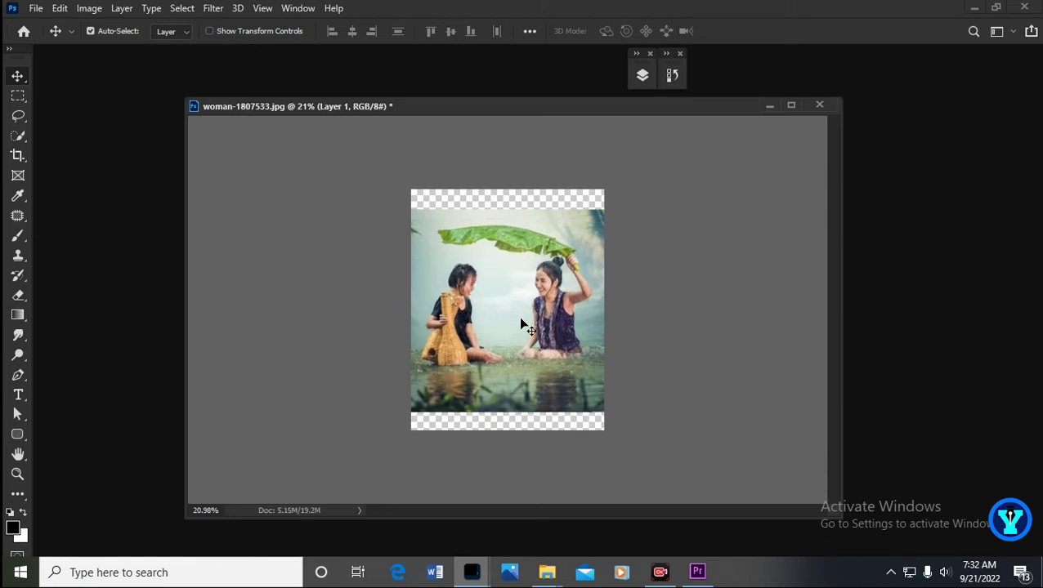
scroll(518, 316, up, 2)
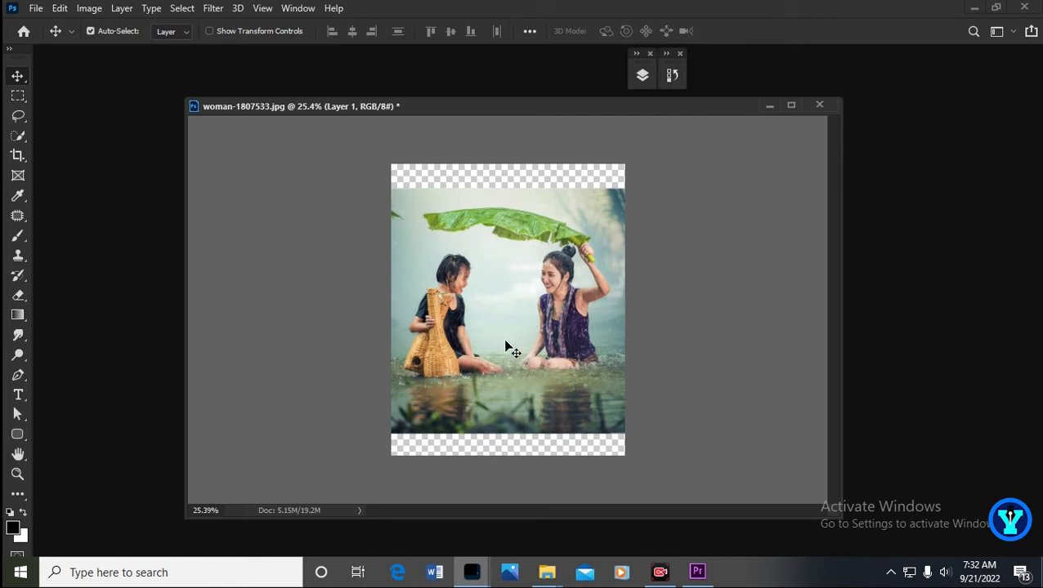
Select the two girls with Select > Subject and add the banana leaf.
click(22, 136)
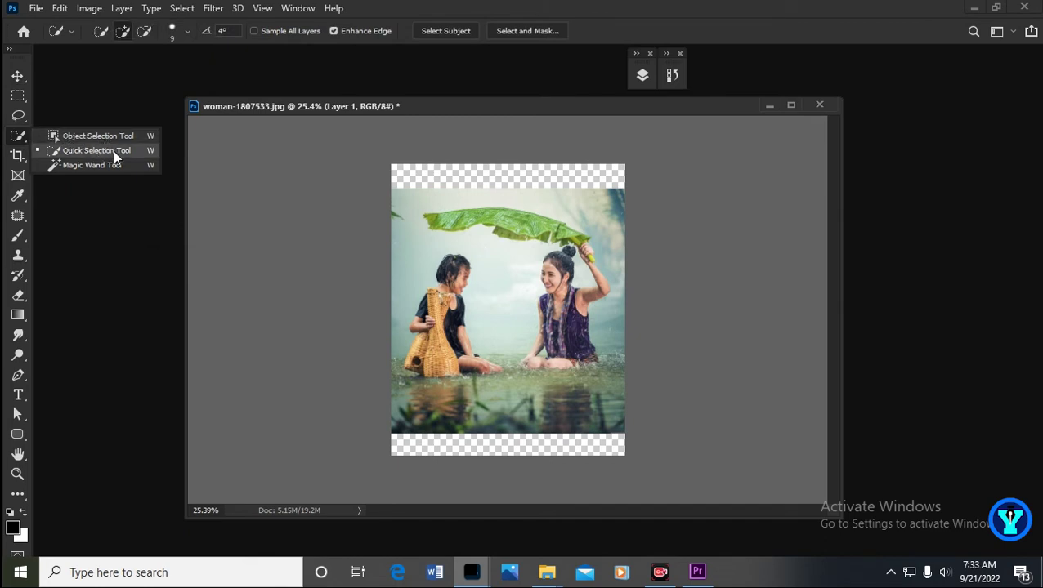
click(504, 281)
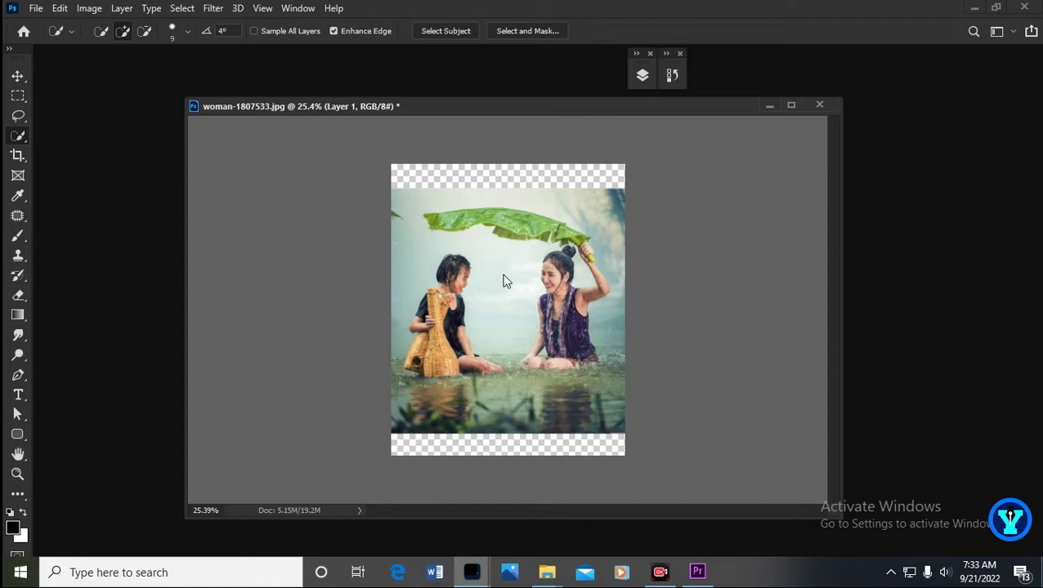
click(181, 9)
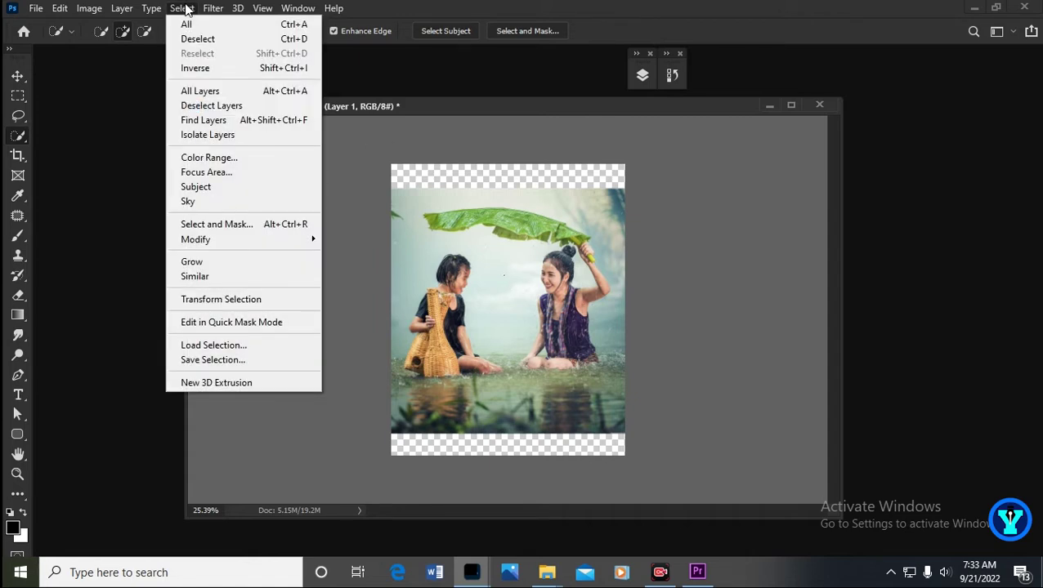
click(214, 188)
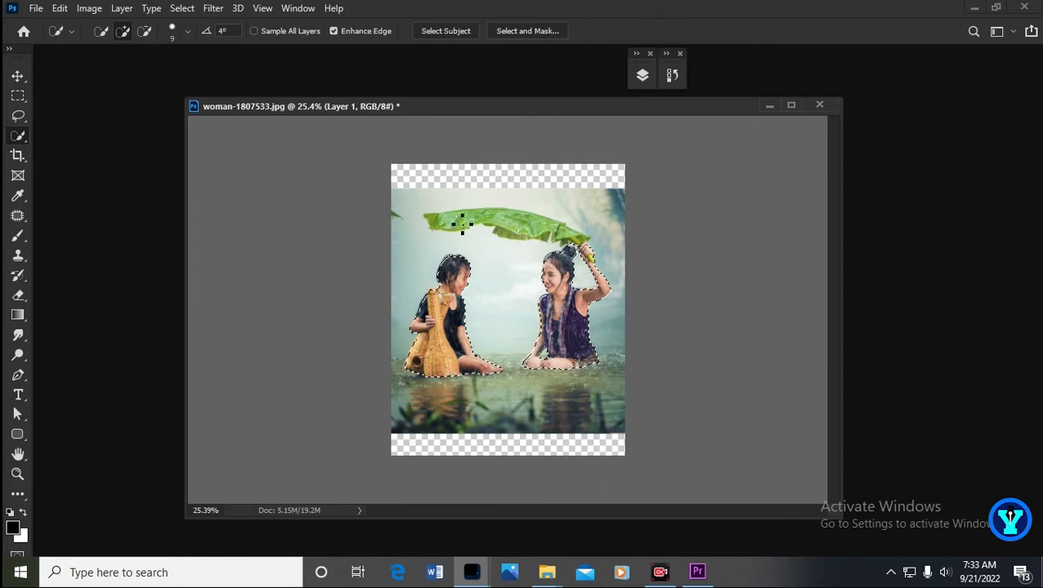
key(ctrl+plus)
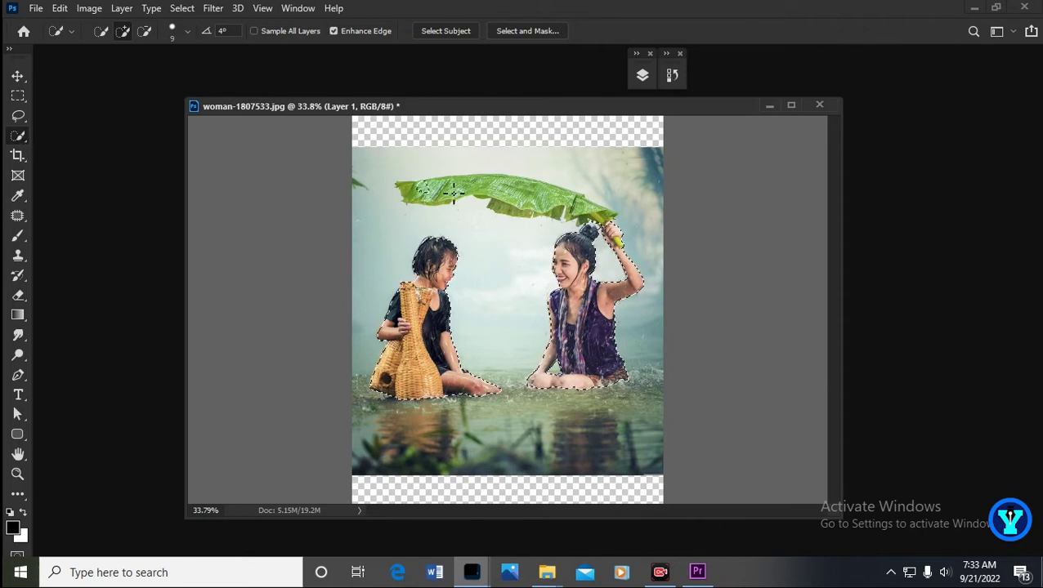
drag(452, 192, 586, 210)
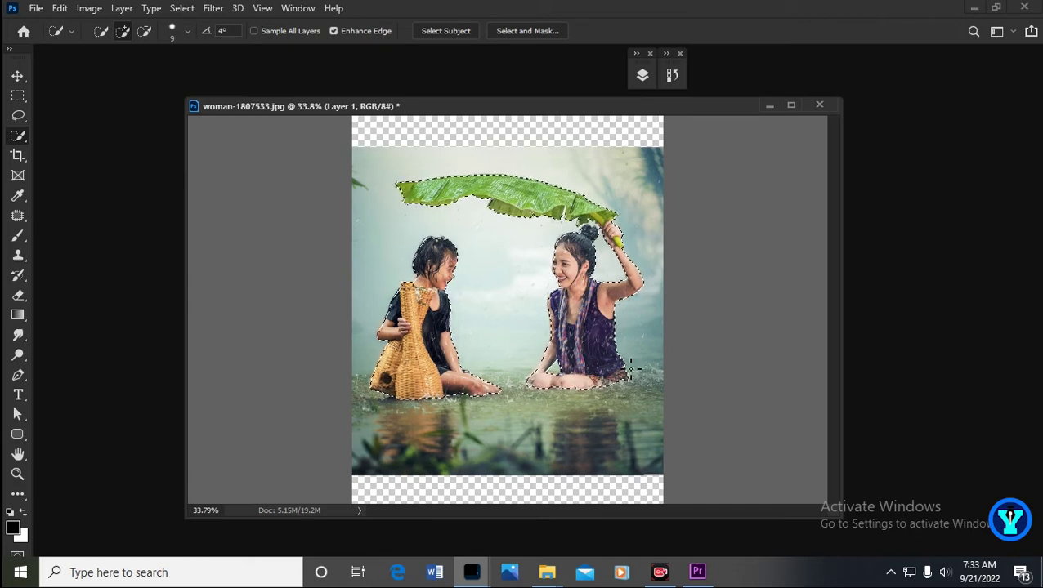
Save the selection as a channel named 'woman' and deselect.
click(187, 10)
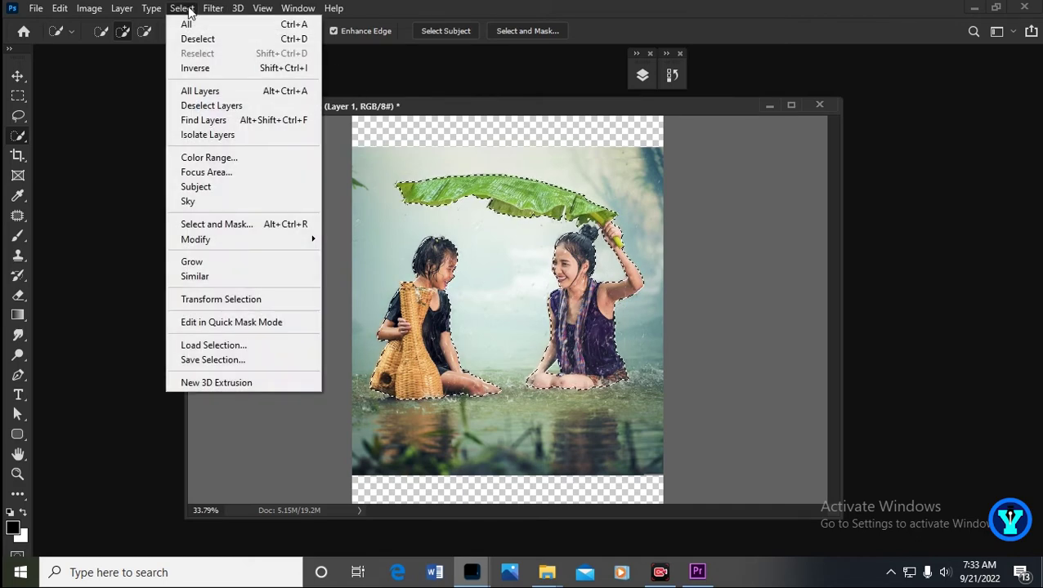
click(255, 368)
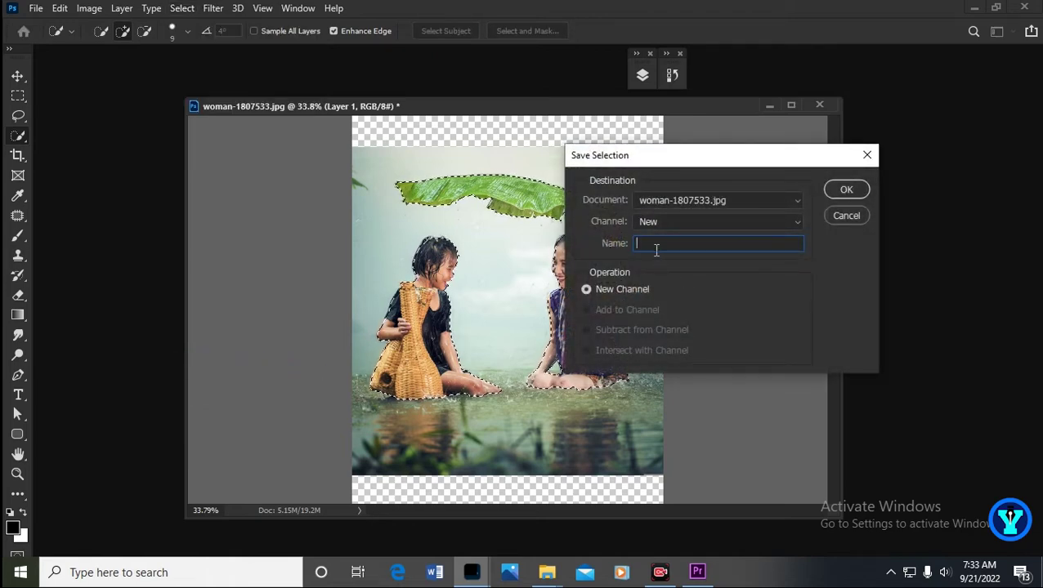
text(woma)
text(n)
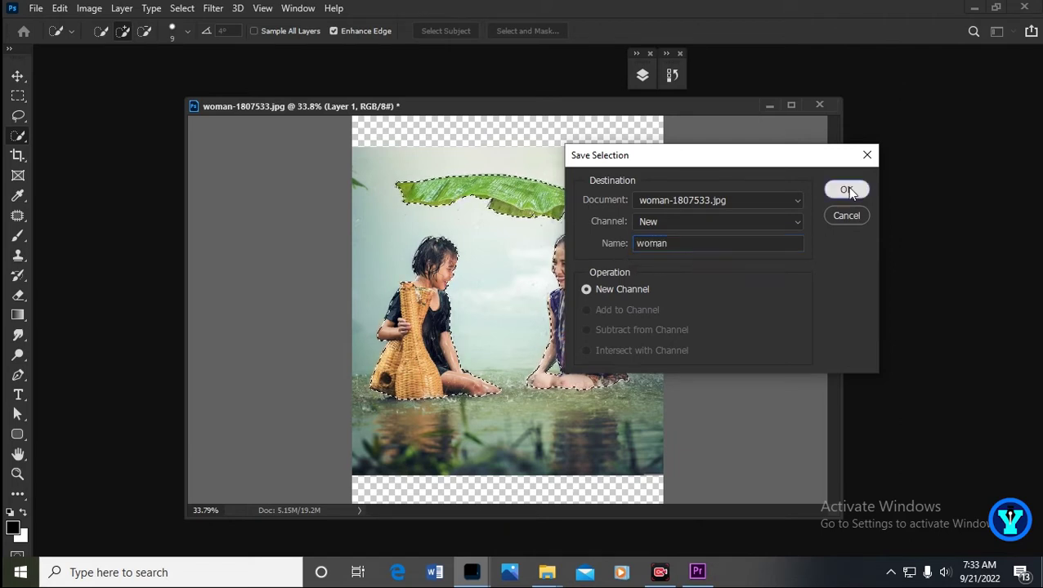
click(847, 189)
key(ctrl+d)
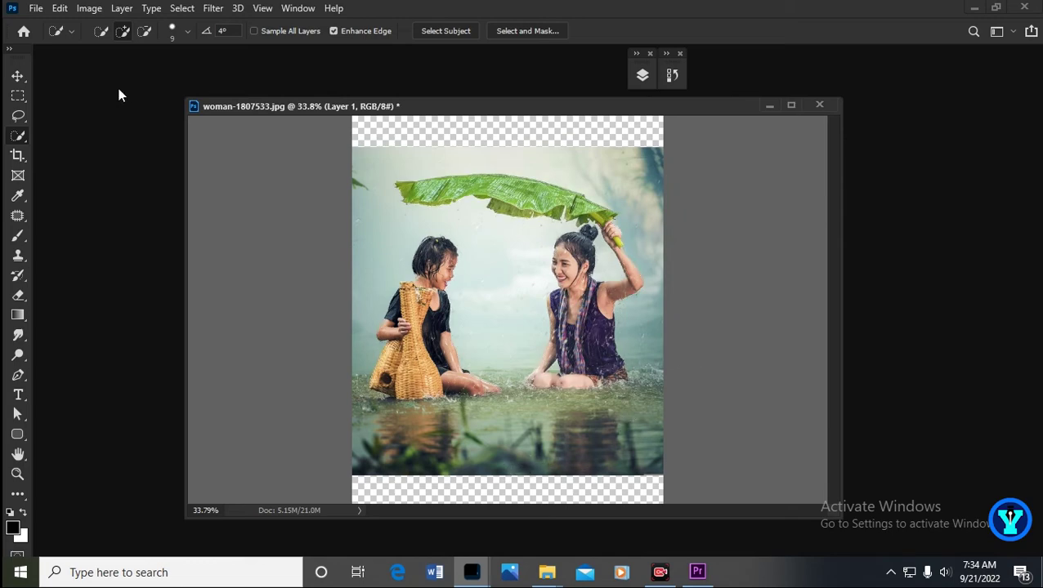
Start Content-Aware Scale with Protect set to the 'woman' channel.
click(59, 9)
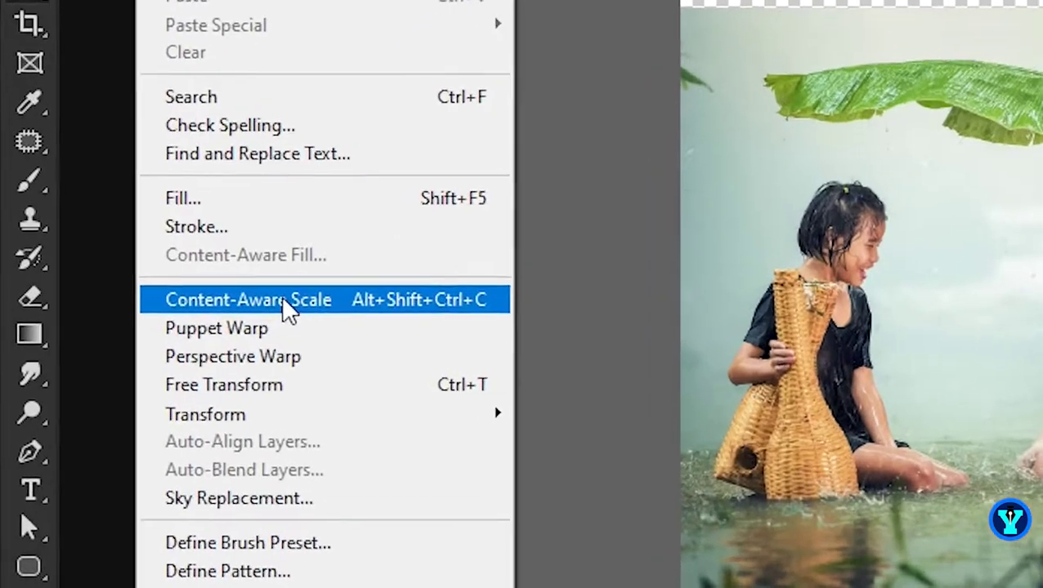
click(135, 298)
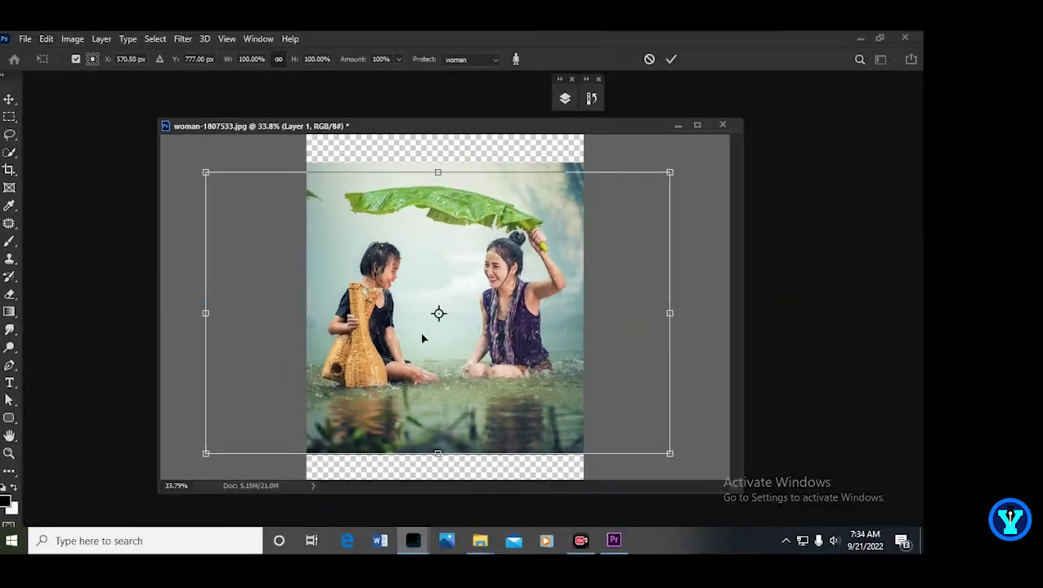
scroll(625, 215, down, 1)
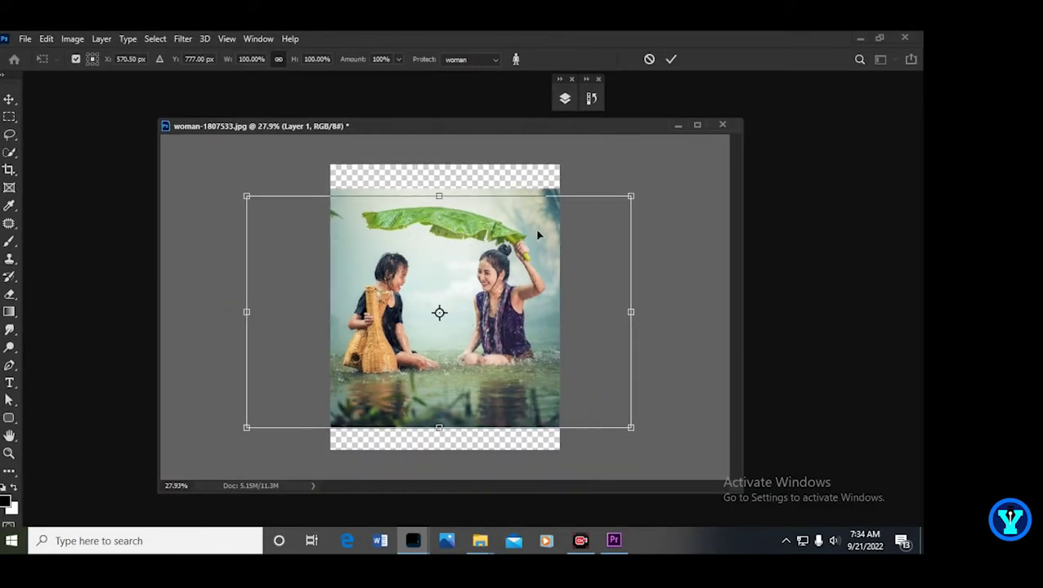
click(478, 62)
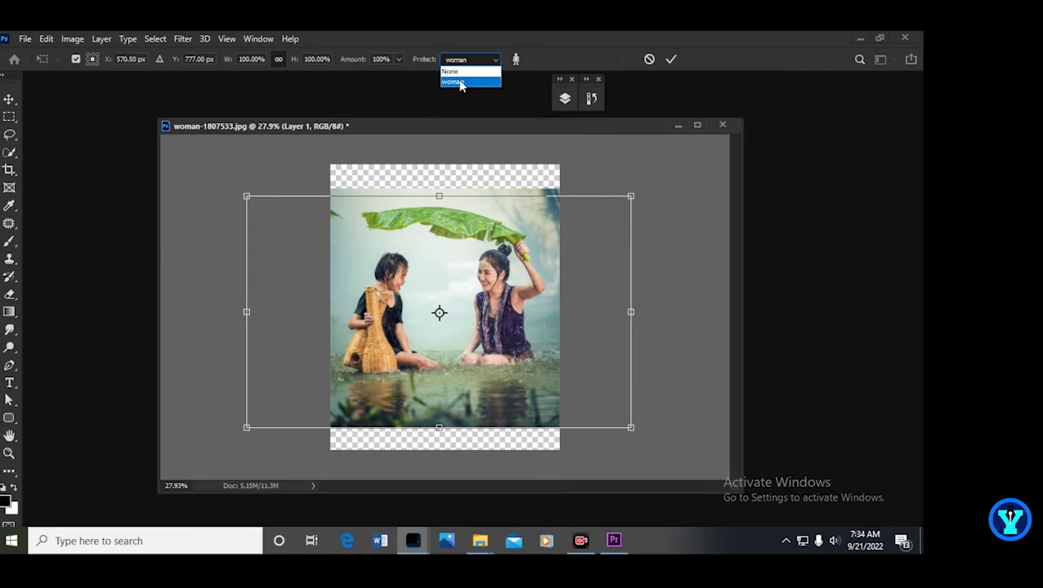
click(458, 72)
click(478, 62)
click(464, 88)
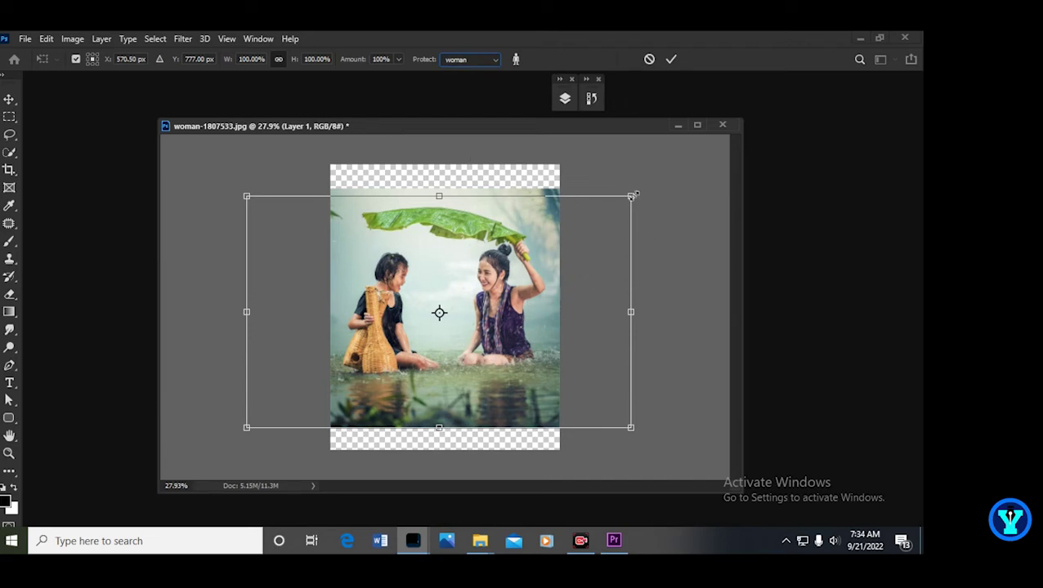
Stretch the photo to fill the top and bottom transparent gaps and commit the scale.
drag(630, 196, 642, 191)
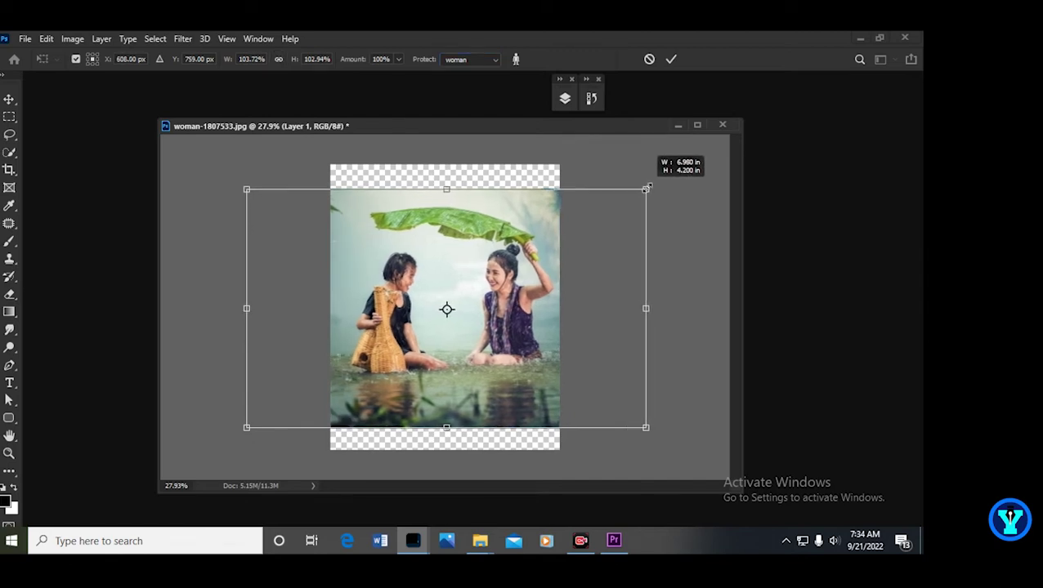
drag(642, 191, 646, 189)
drag(452, 189, 453, 182)
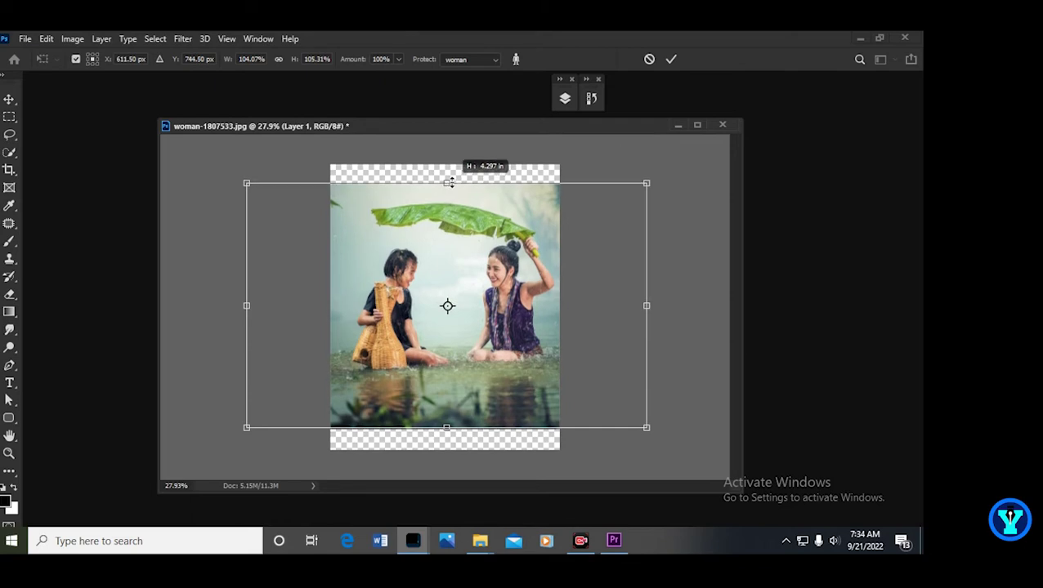
drag(244, 306, 240, 305)
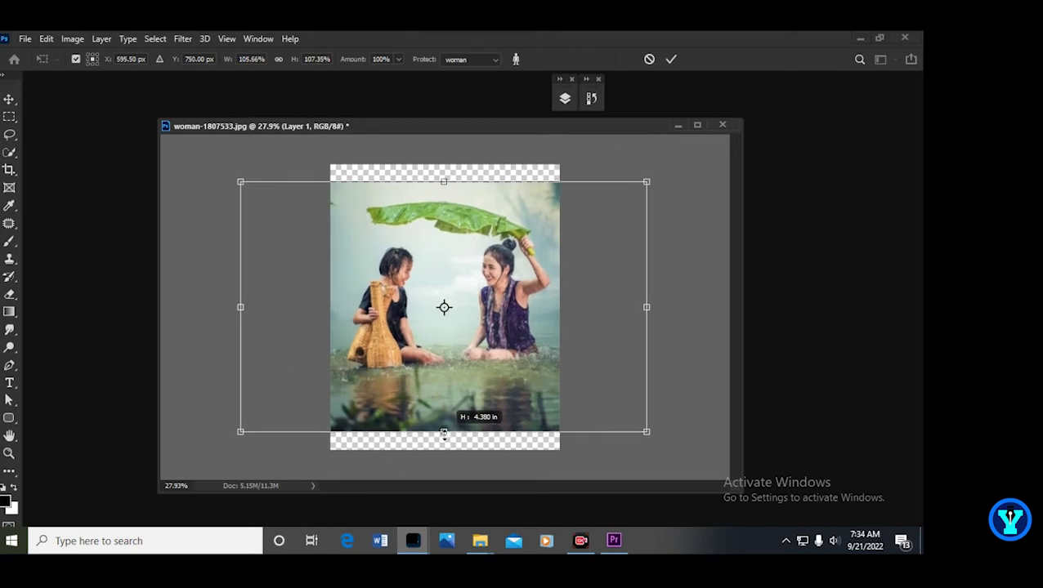
drag(443, 431, 438, 451)
drag(206, 306, 212, 307)
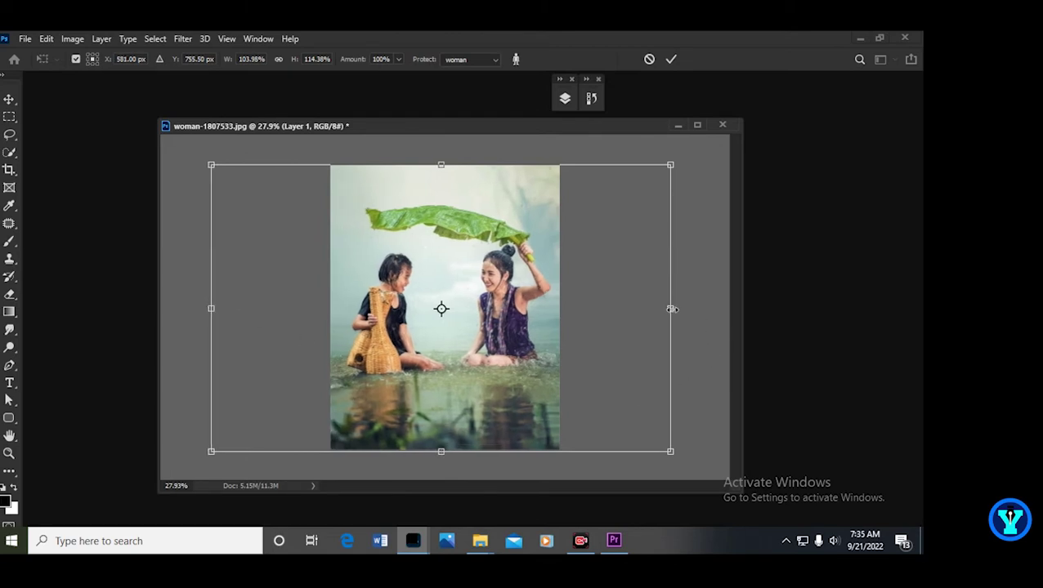
drag(672, 309, 669, 309)
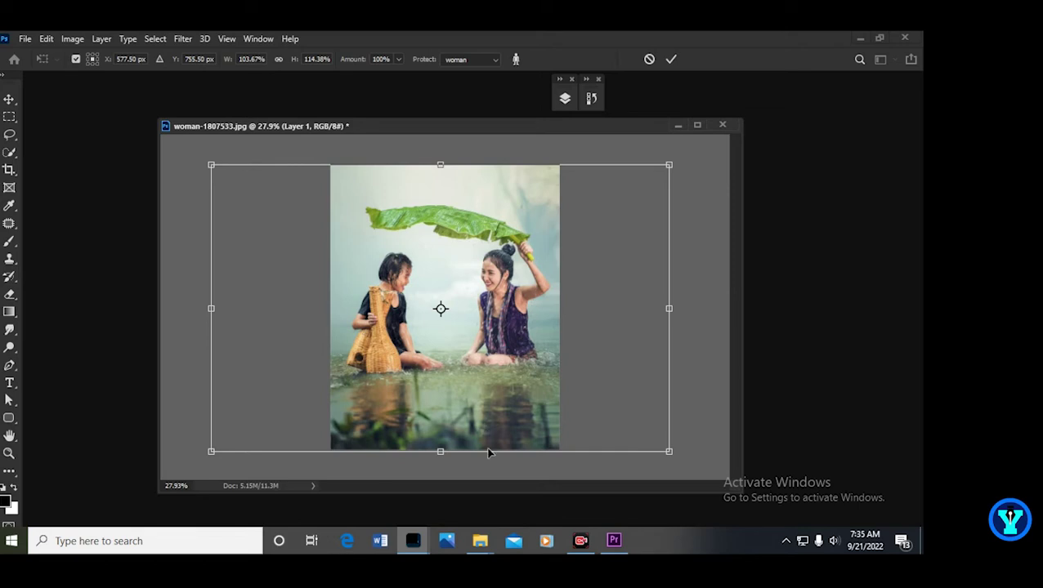
key(Return)
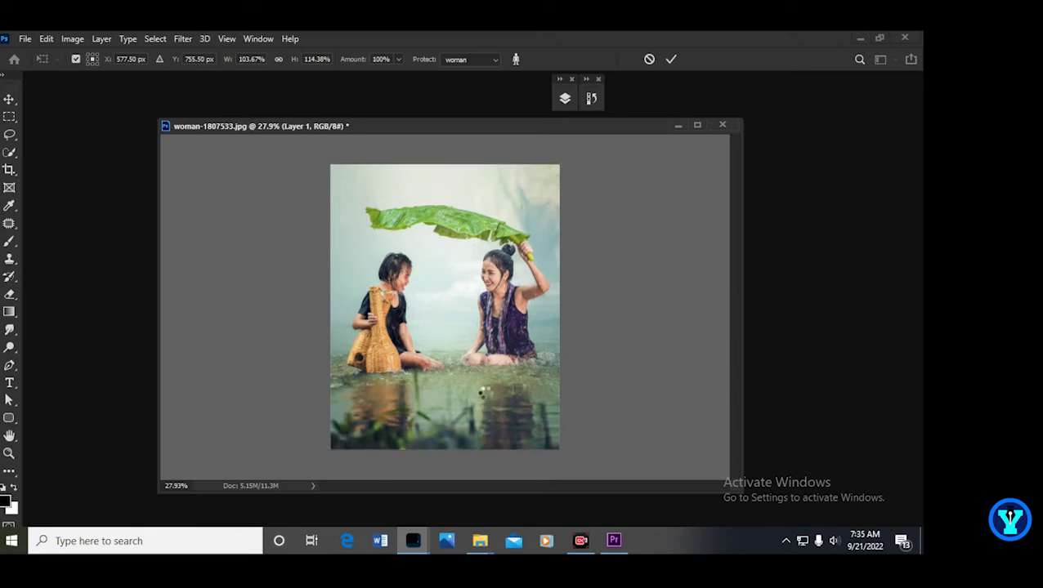
key(w)
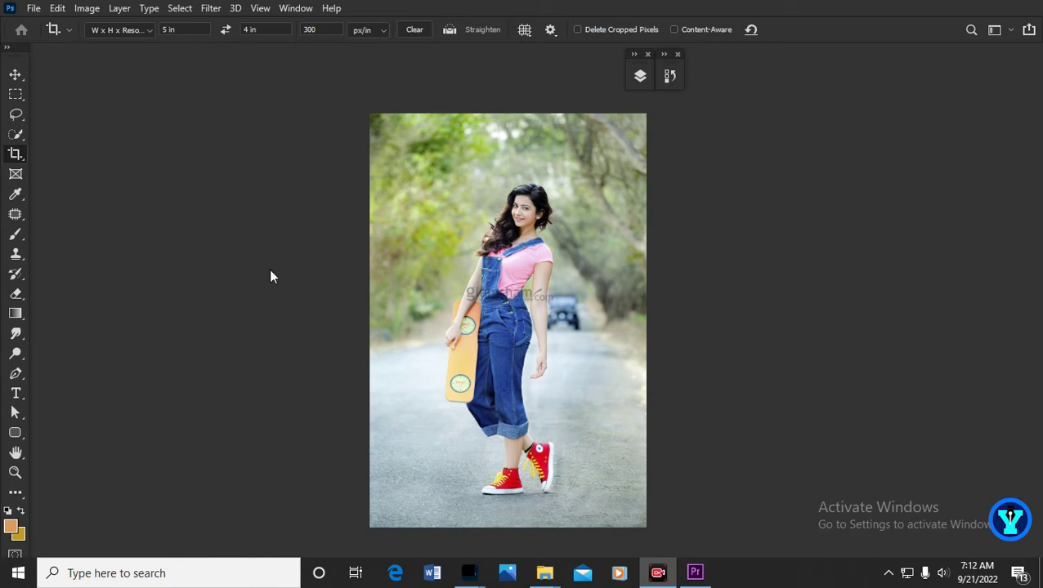
Duplicate the skateboard photo's Background layer as Layer 1.
click(640, 78)
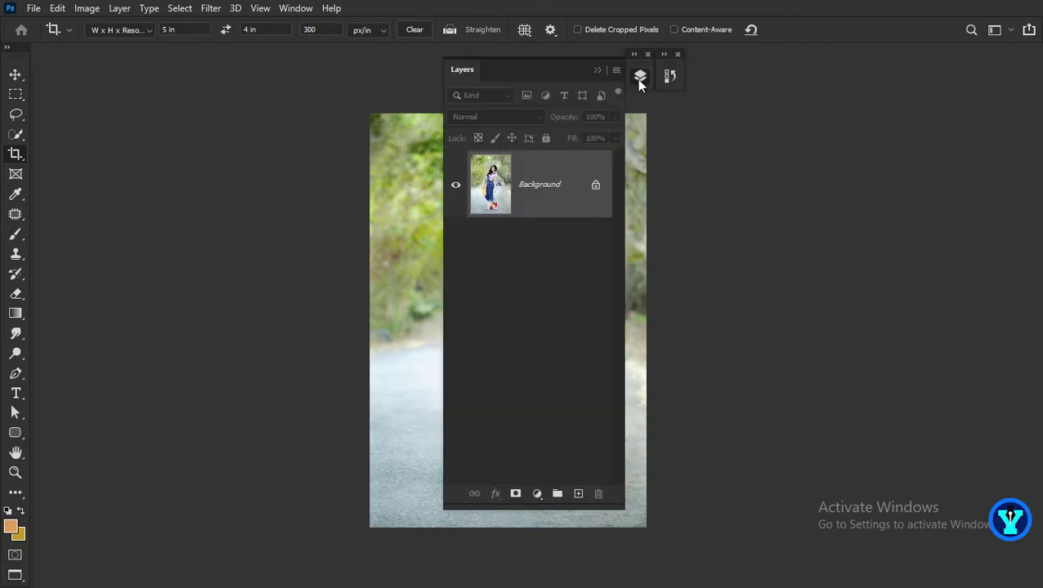
key(ctrl+j)
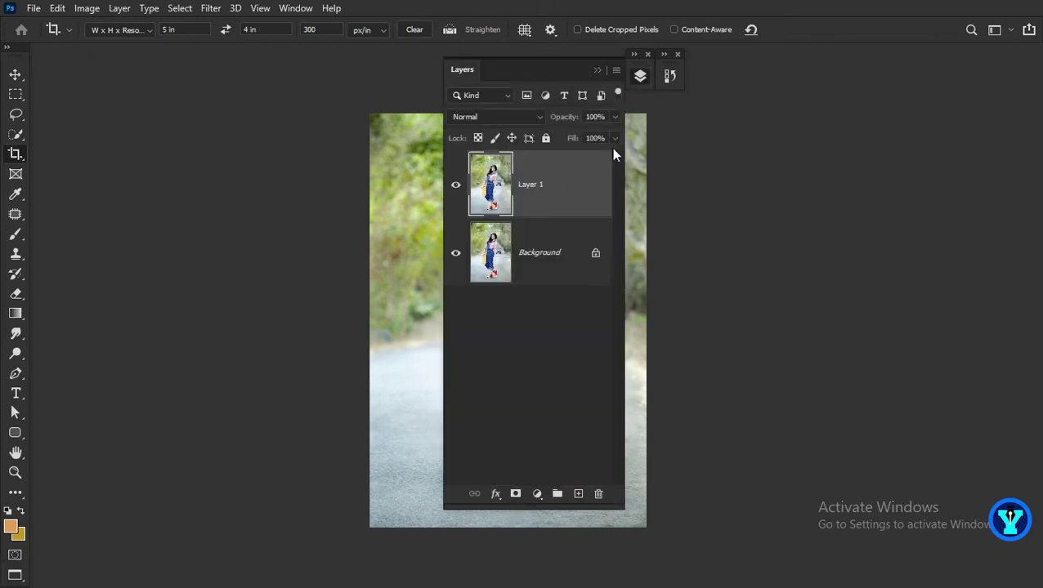
click(597, 69)
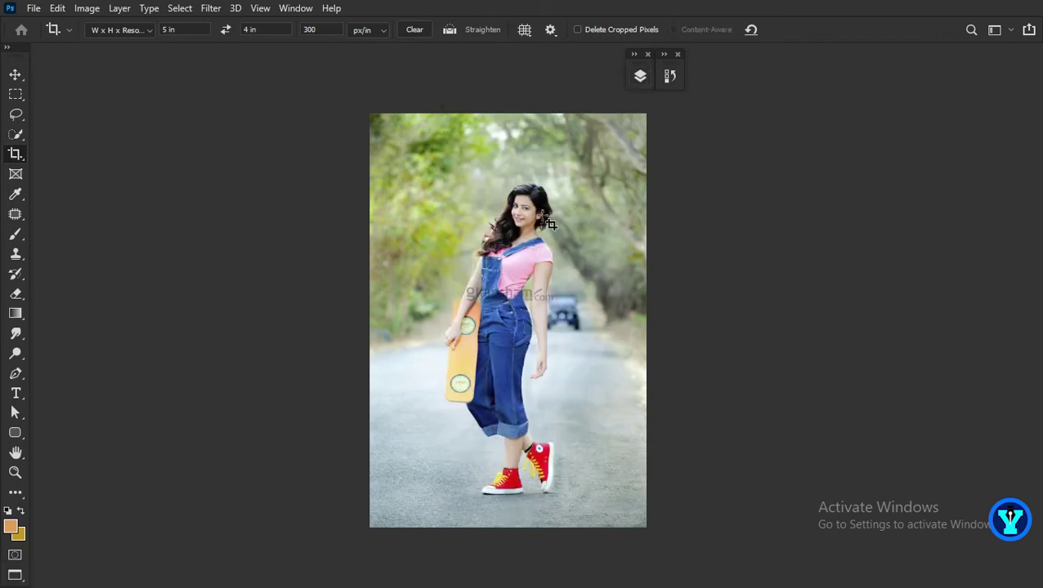
click(599, 268)
Widen the crop beyond both sides of the skateboard photo and apply it.
drag(652, 317, 672, 314)
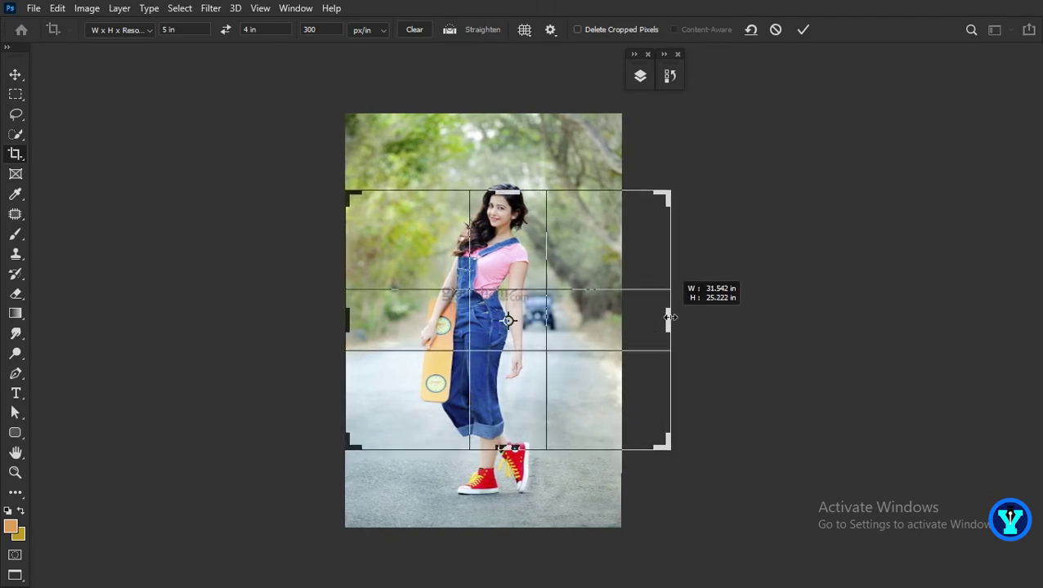
drag(338, 311, 310, 311)
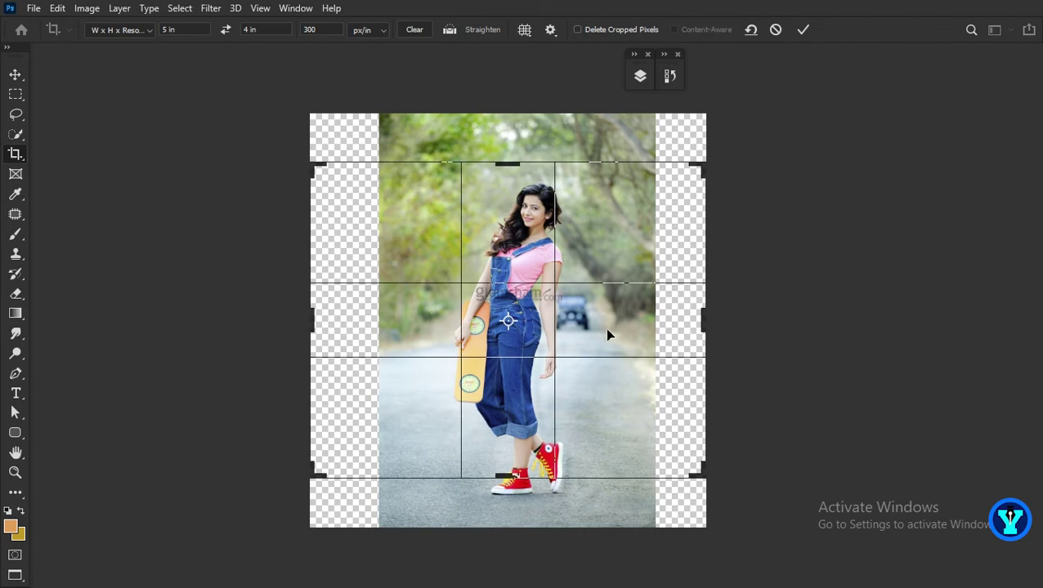
mouse_move(605, 328)
mouse_down()
mouse_move(599, 312)
mouse_move(606, 319)
mouse_up()
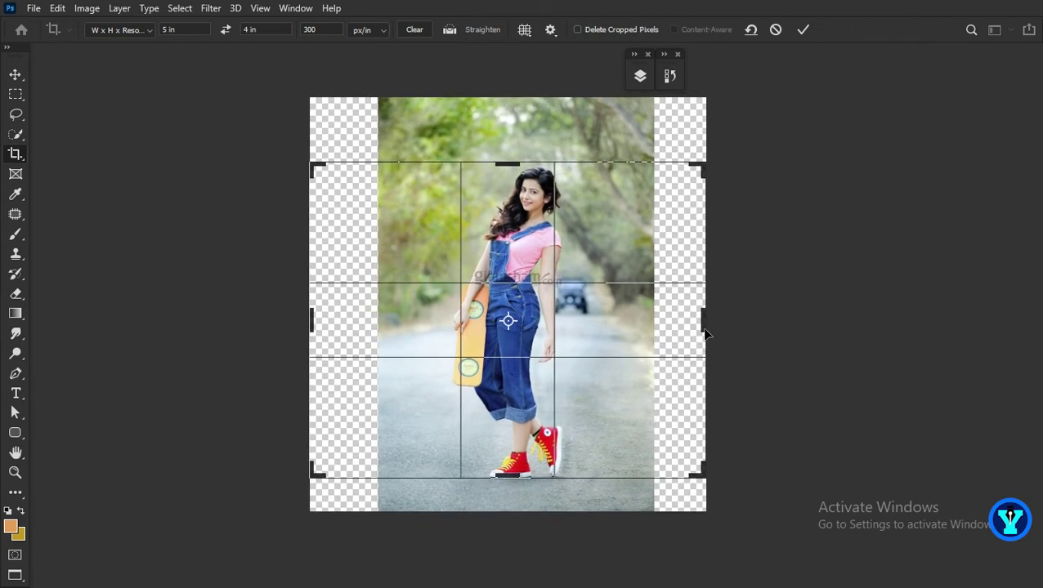
drag(700, 324, 719, 321)
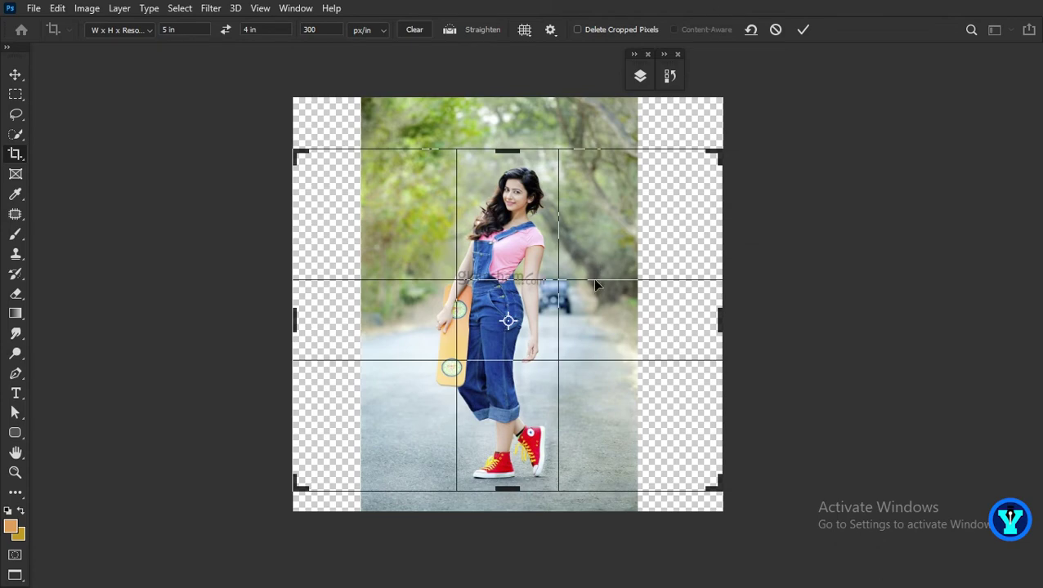
drag(601, 251, 602, 246)
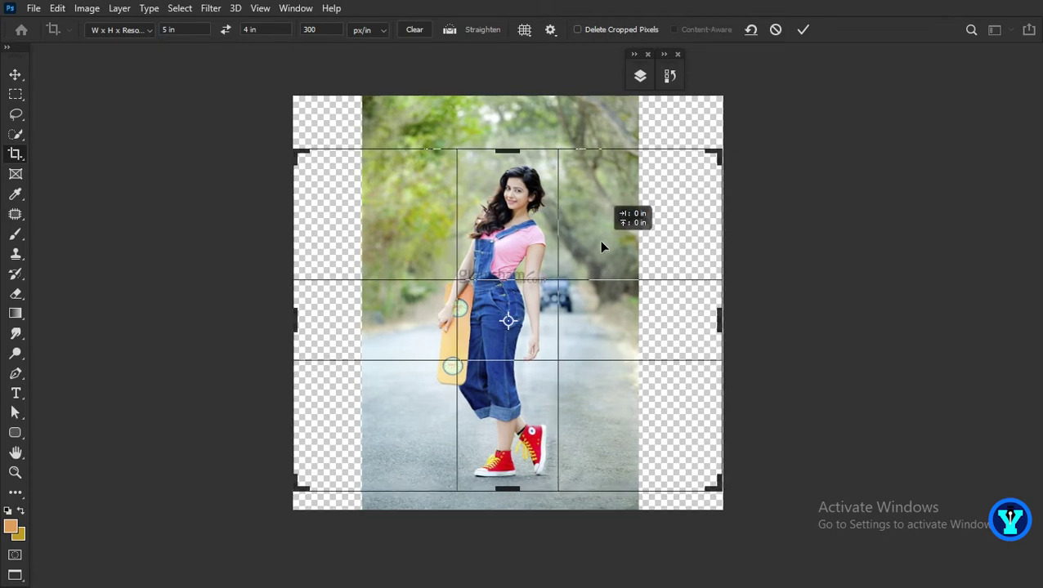
key(Return)
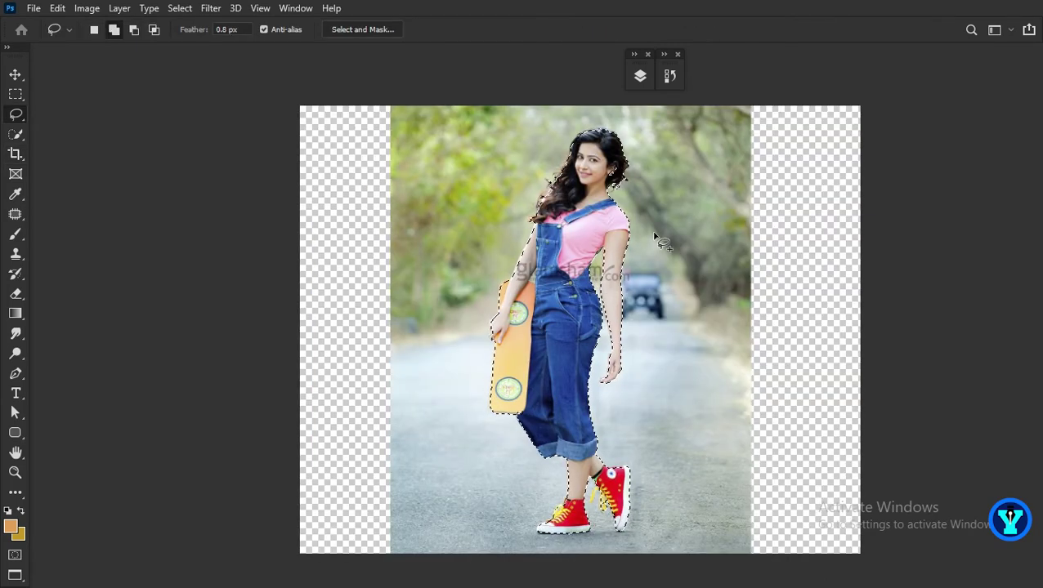
Save the woman-and-skateboard selection as channel 'girl', then deselect.
click(186, 10)
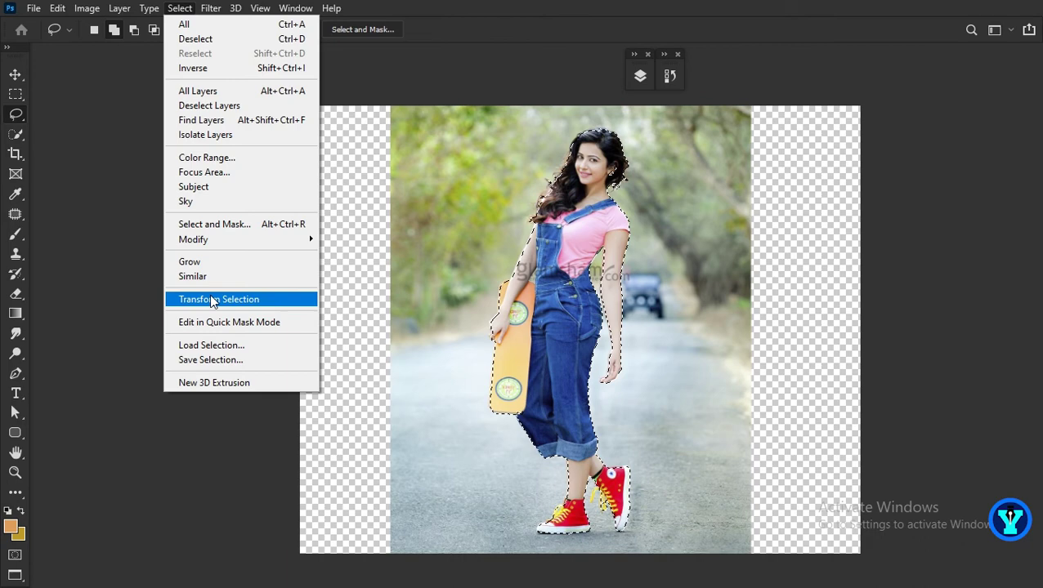
click(206, 360)
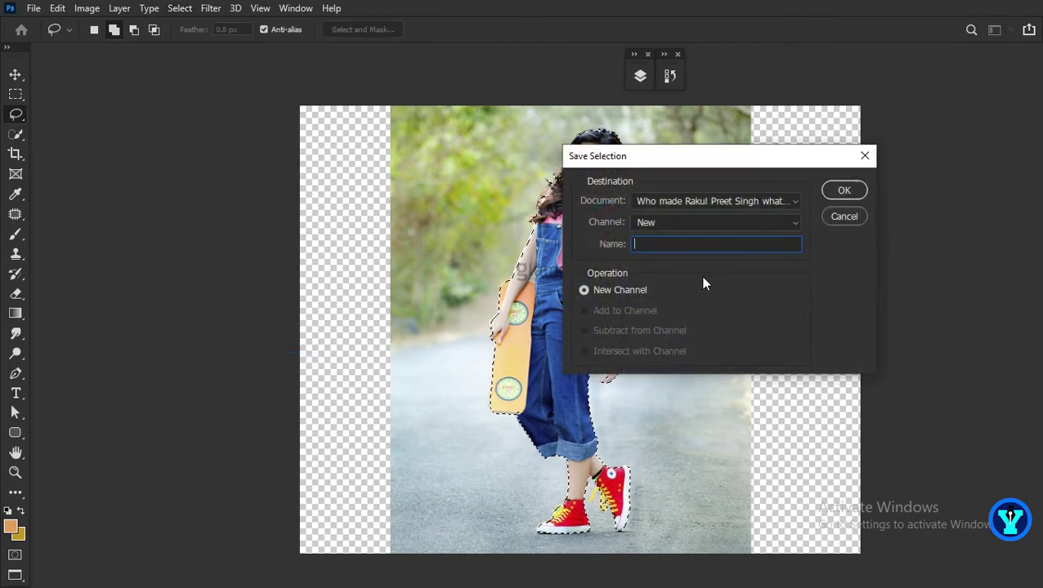
text(g)
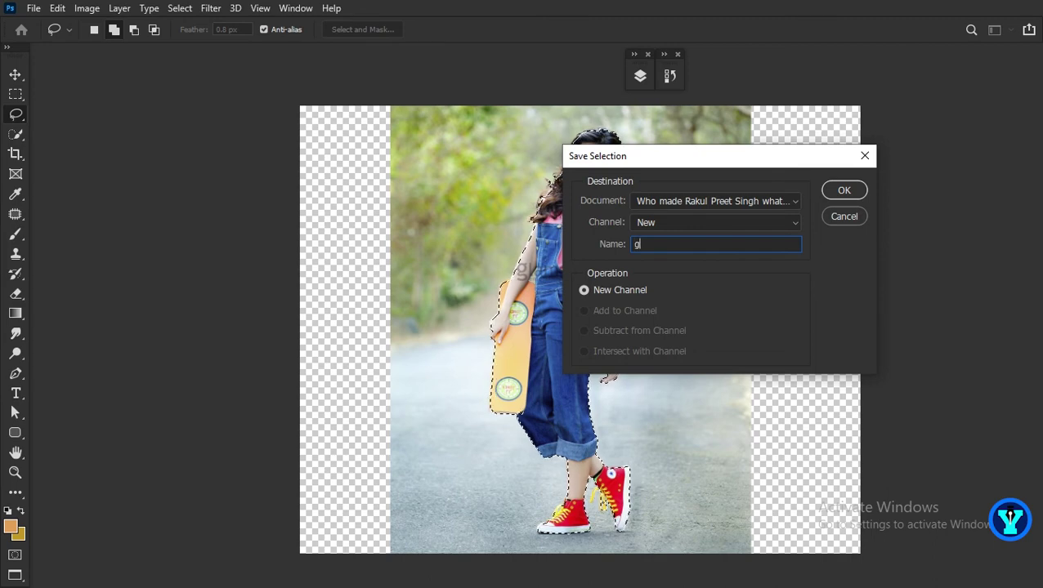
text(irl)
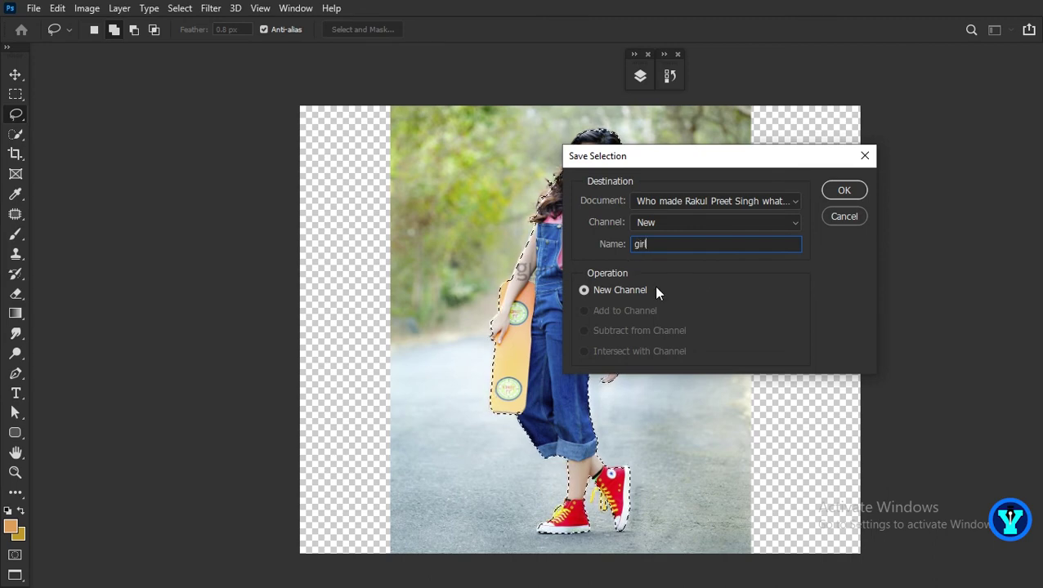
click(854, 192)
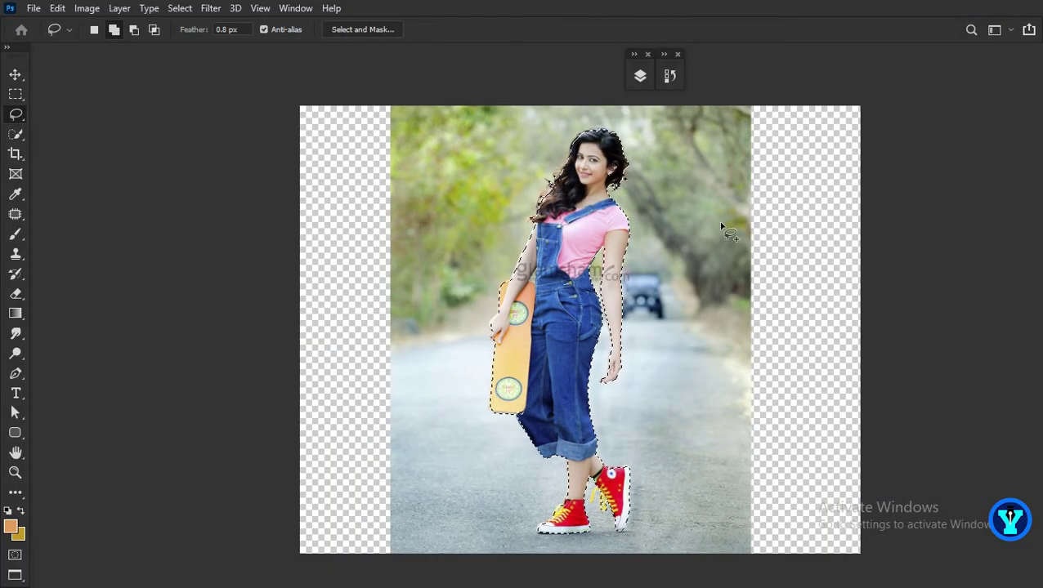
key(ctrl+d)
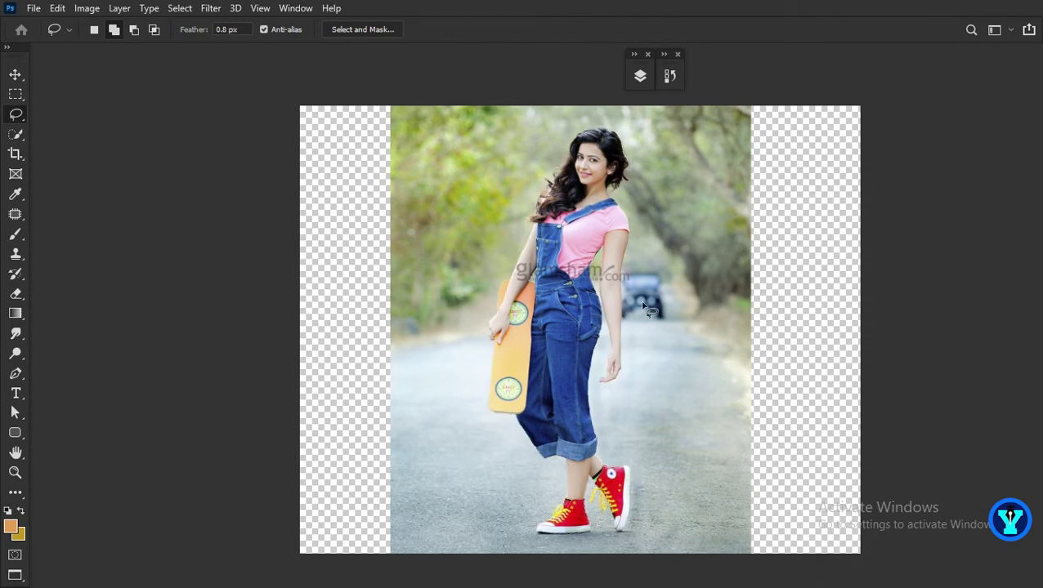
Start Content-Aware Scale with Protect set to the 'girl' channel.
click(57, 8)
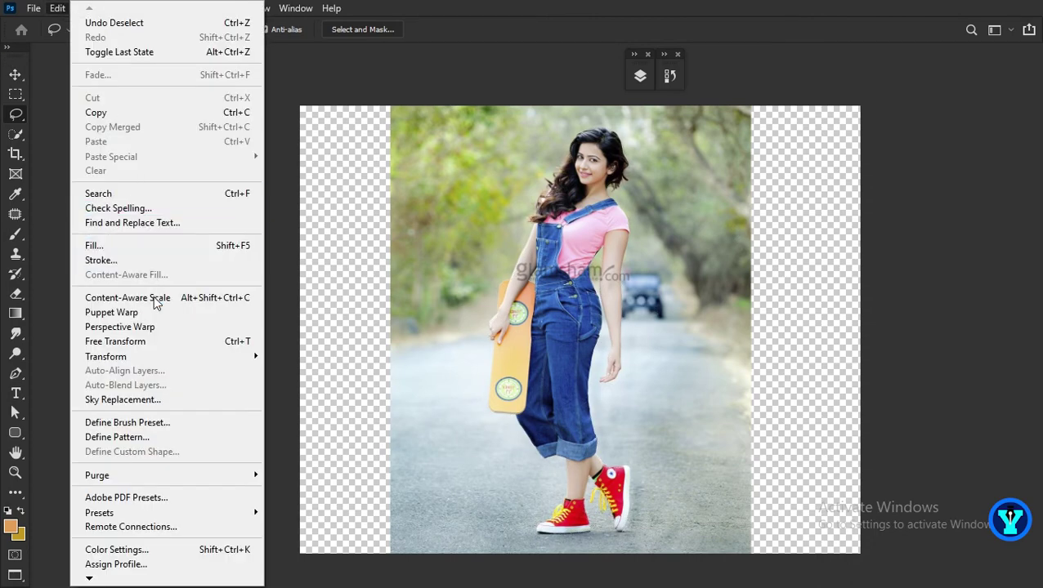
click(151, 298)
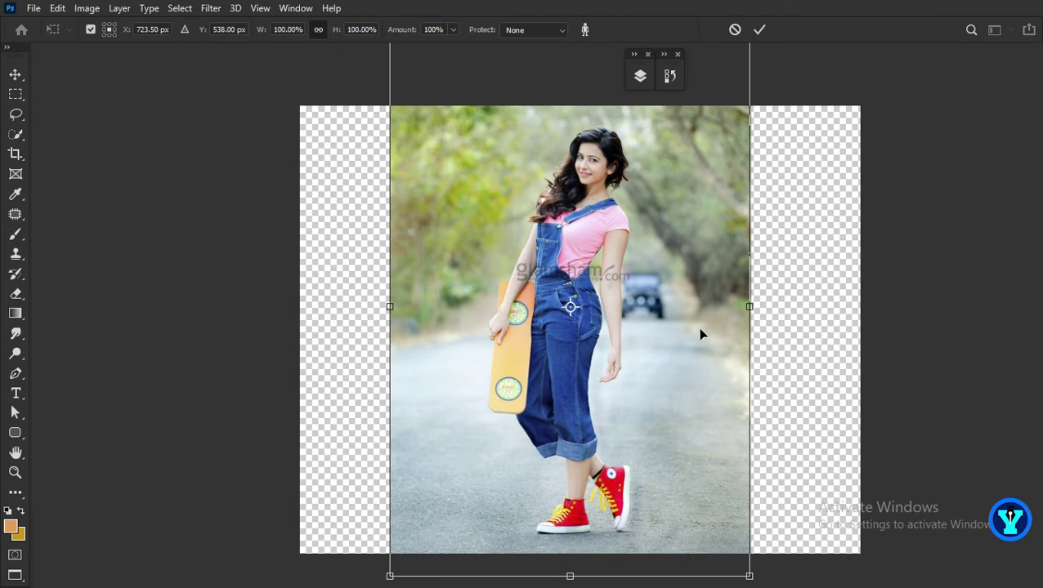
scroll(611, 337, down, 2)
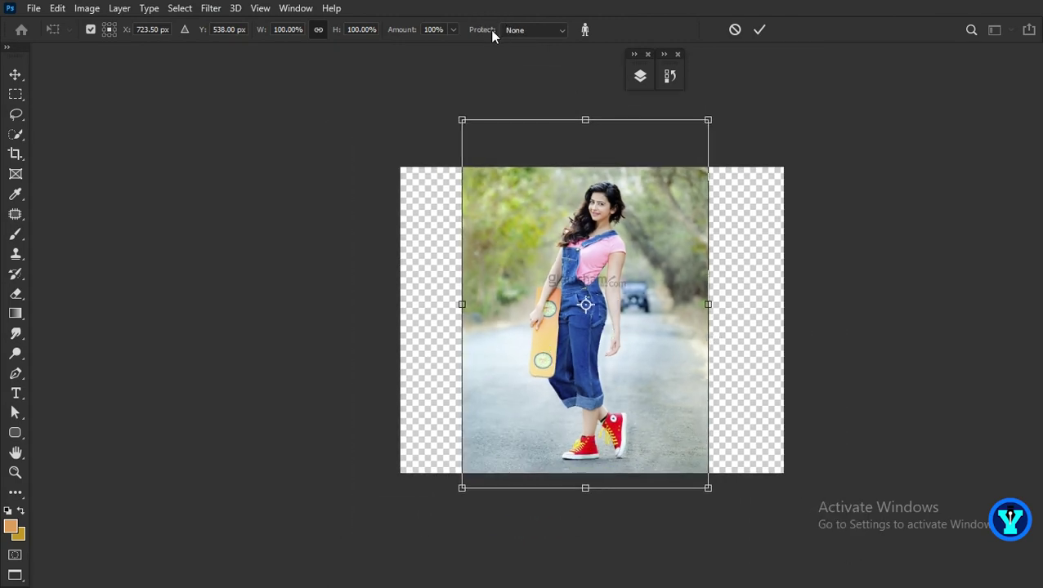
click(531, 33)
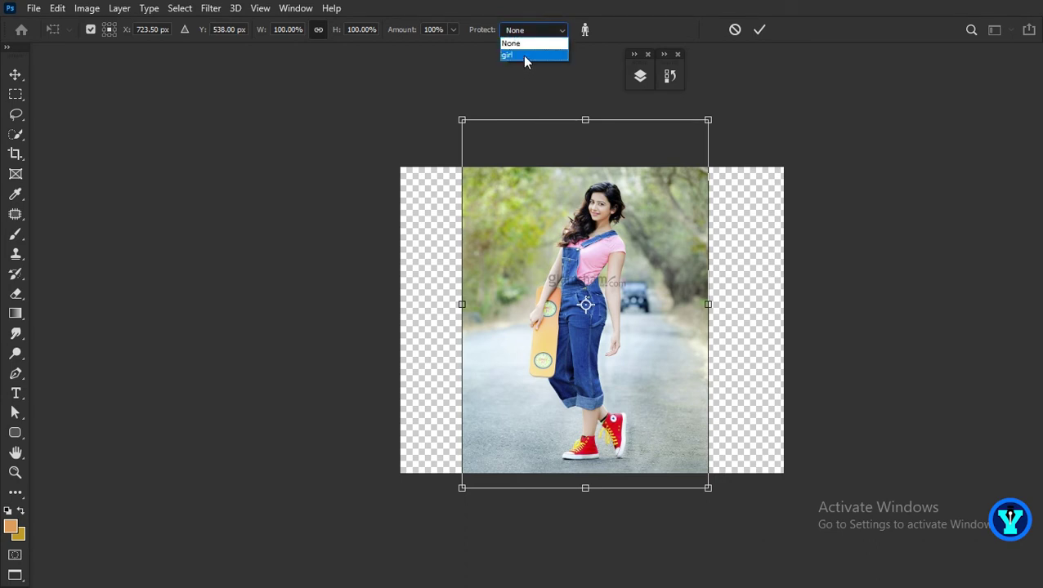
click(524, 55)
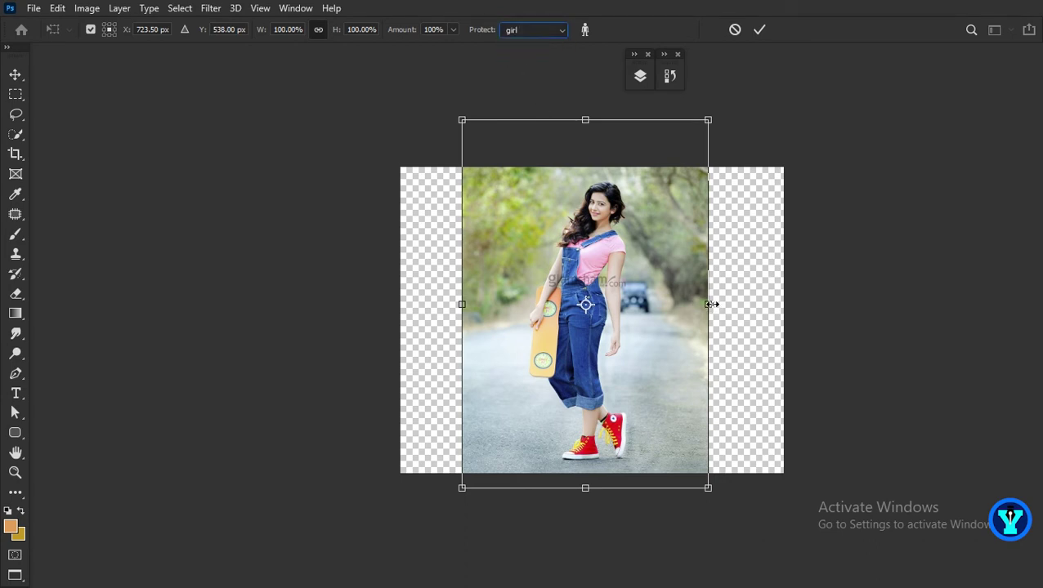
Stretch both sides to the canvas edges (155.96% width) and commit the scale.
drag(710, 304, 725, 304)
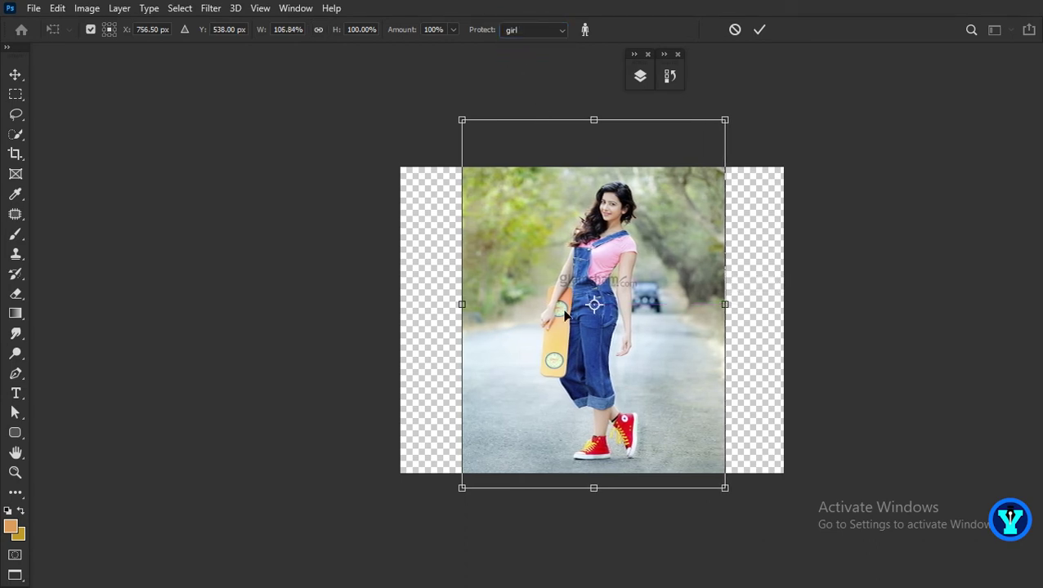
drag(461, 304, 425, 308)
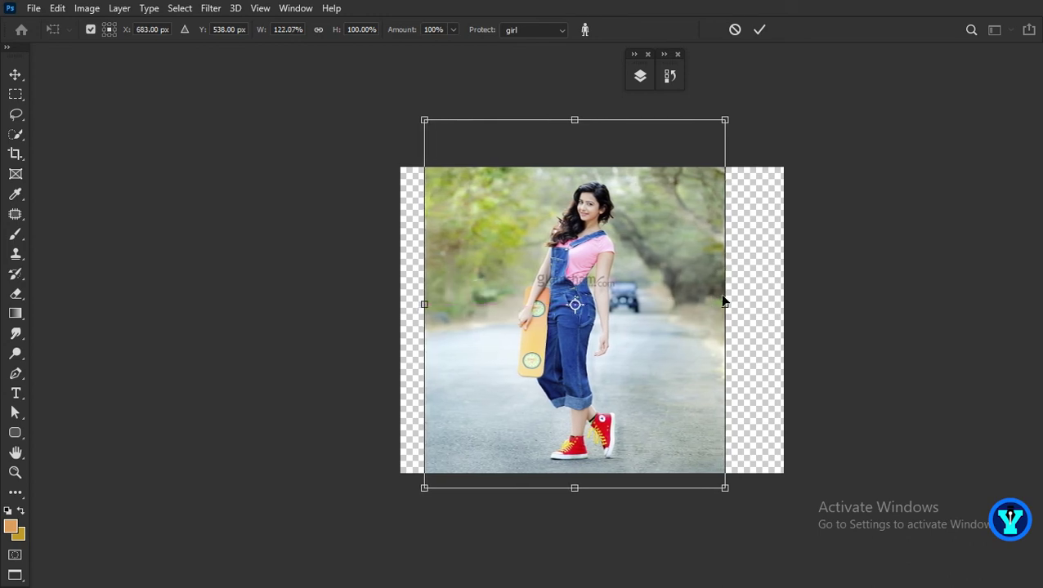
drag(726, 303, 752, 304)
drag(426, 305, 400, 305)
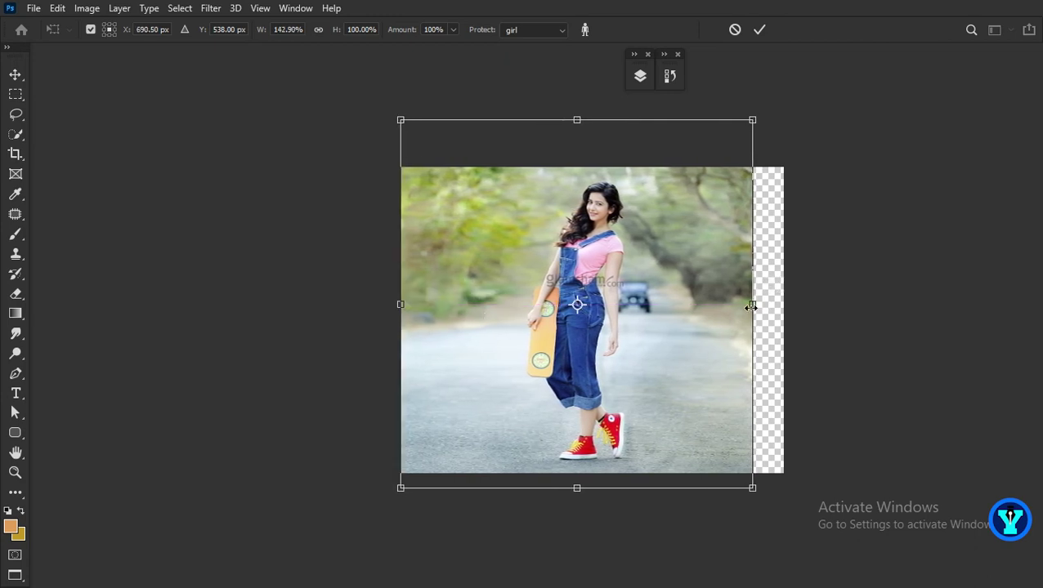
drag(751, 305, 785, 304)
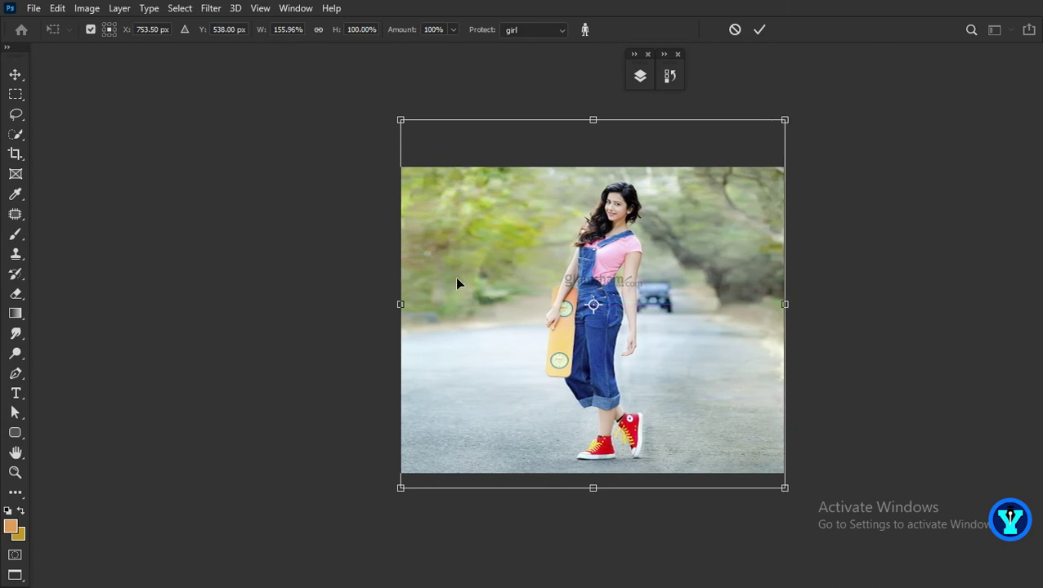
key(Return)
scroll(456, 278, down, 2)
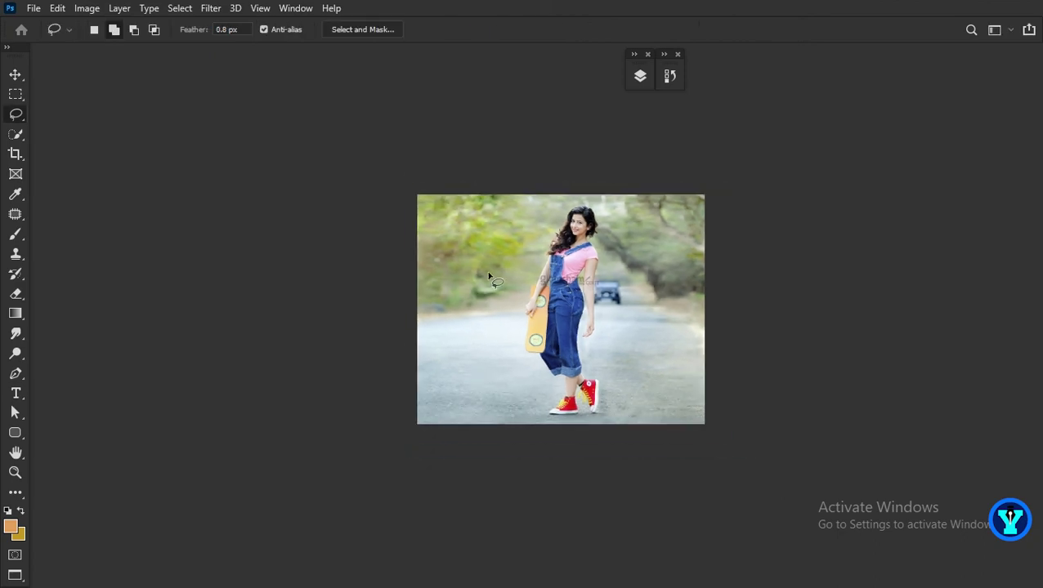
scroll(629, 261, up, 2)
scroll(605, 213, up, 2)
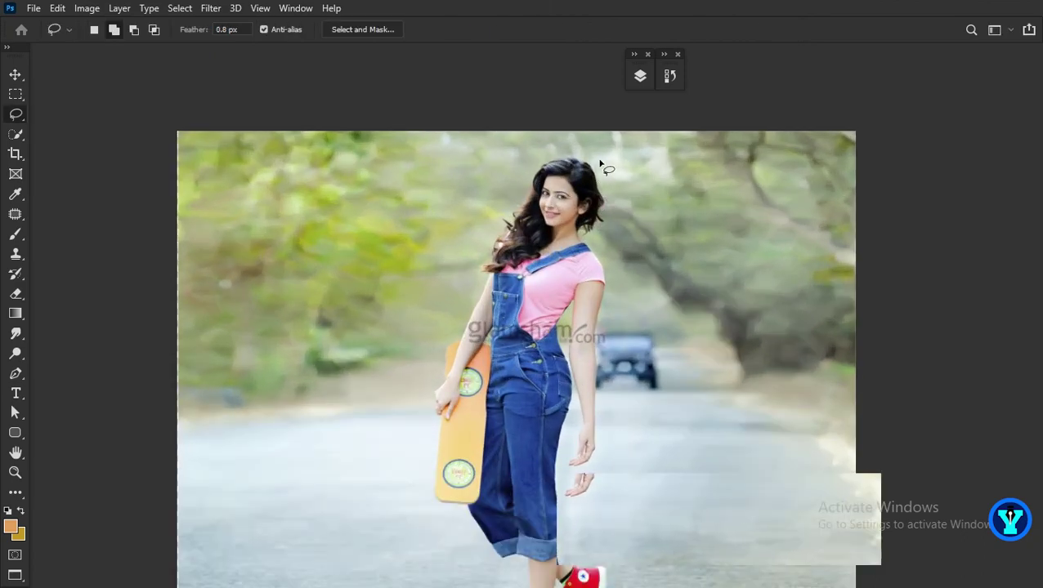
scroll(584, 184, up, 2)
scroll(576, 186, down, 2)
scroll(576, 187, down, 2)
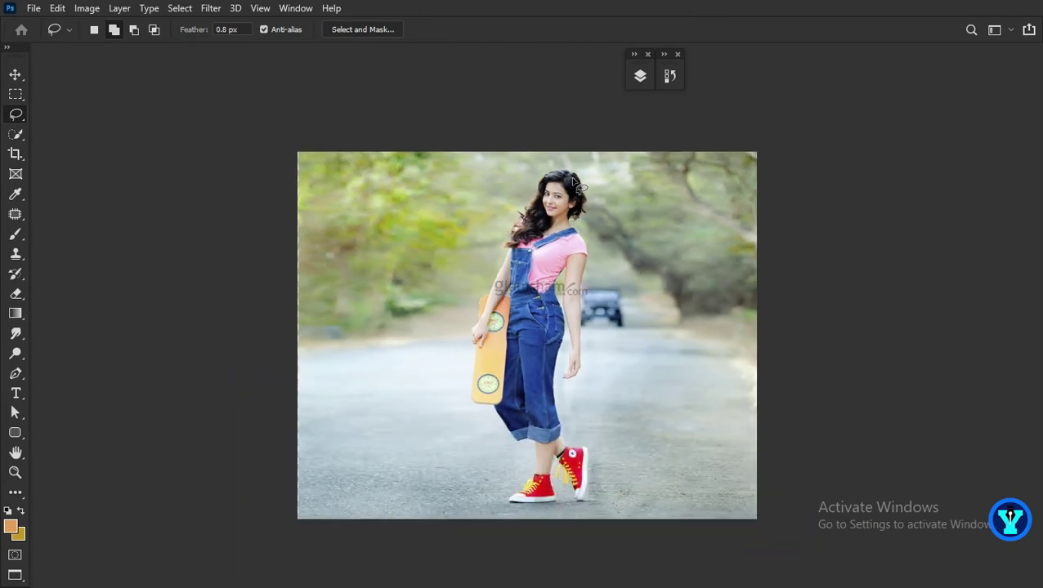
drag(637, 307, 648, 289)
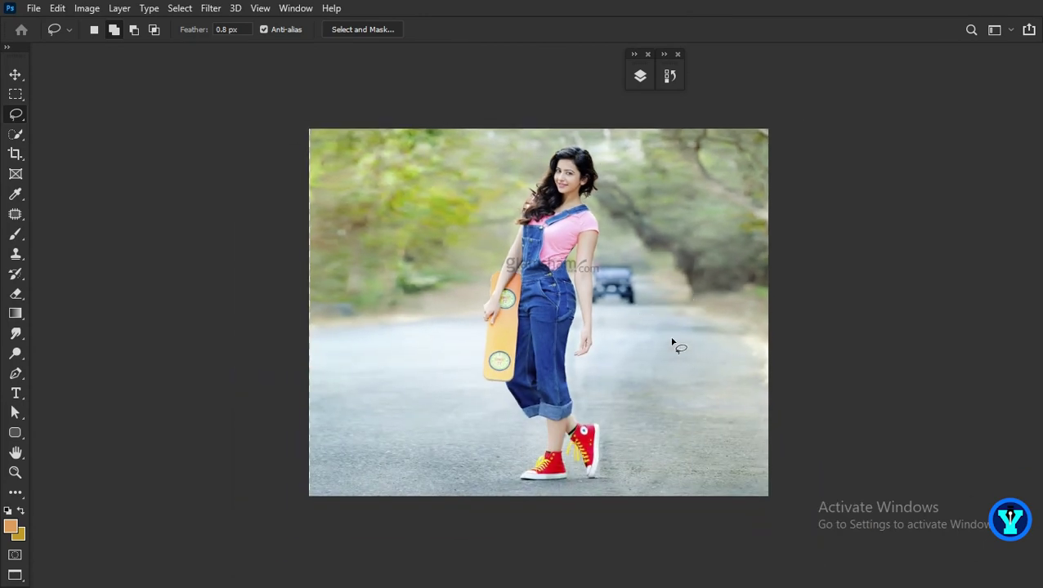
scroll(673, 344, down, 1)
drag(671, 337, 653, 343)
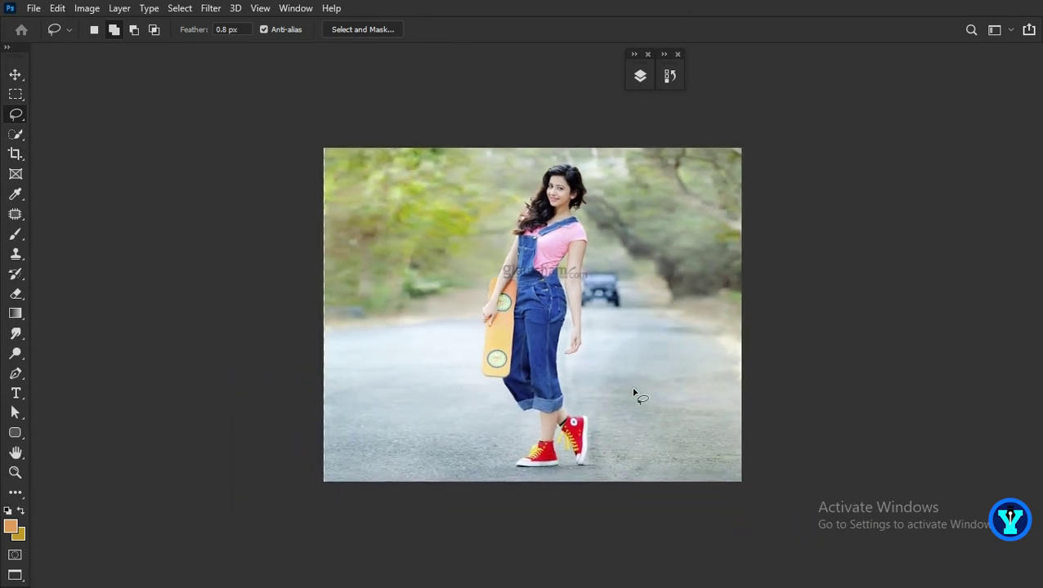